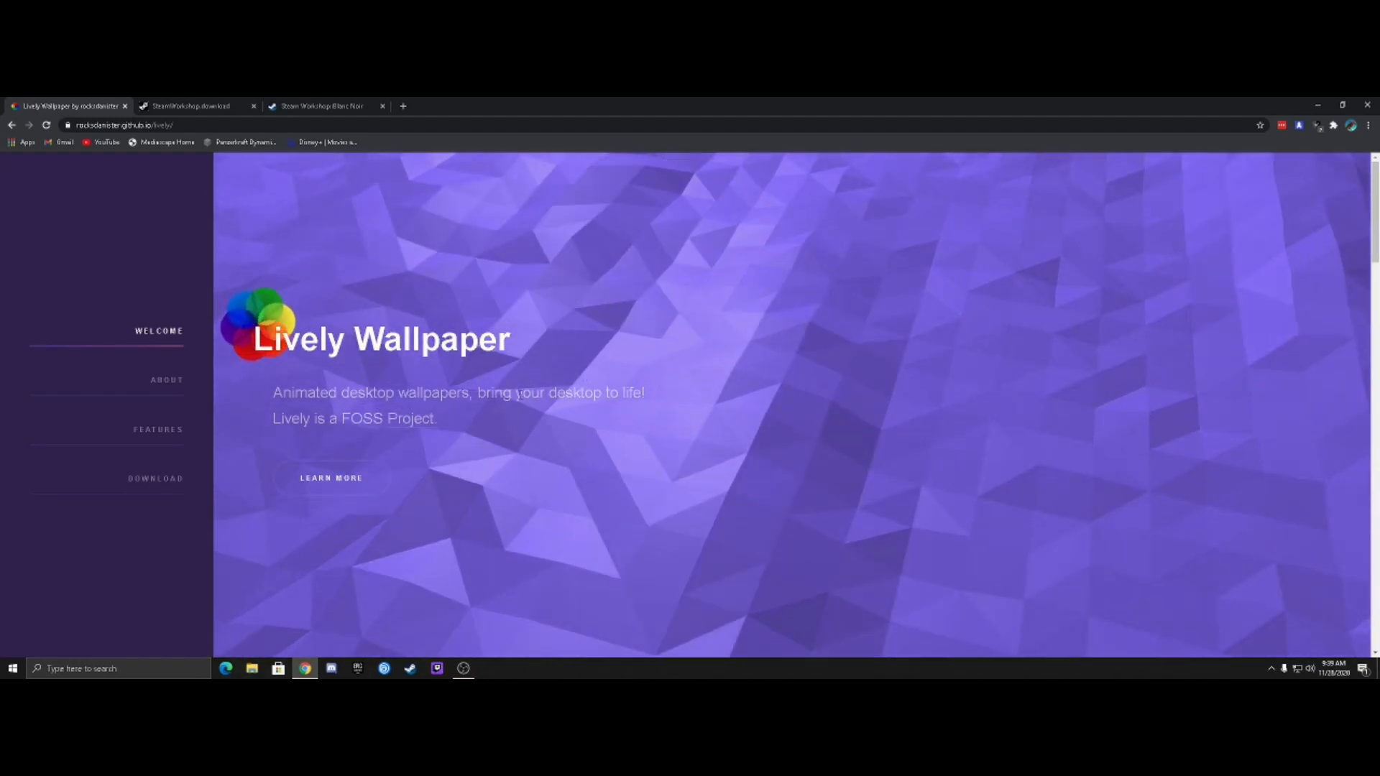
# - After previewing the fish wallpaper, find the rocksdanister Lively Wallpaper site and start the installer setup download
pyautogui.click(1325, 107)
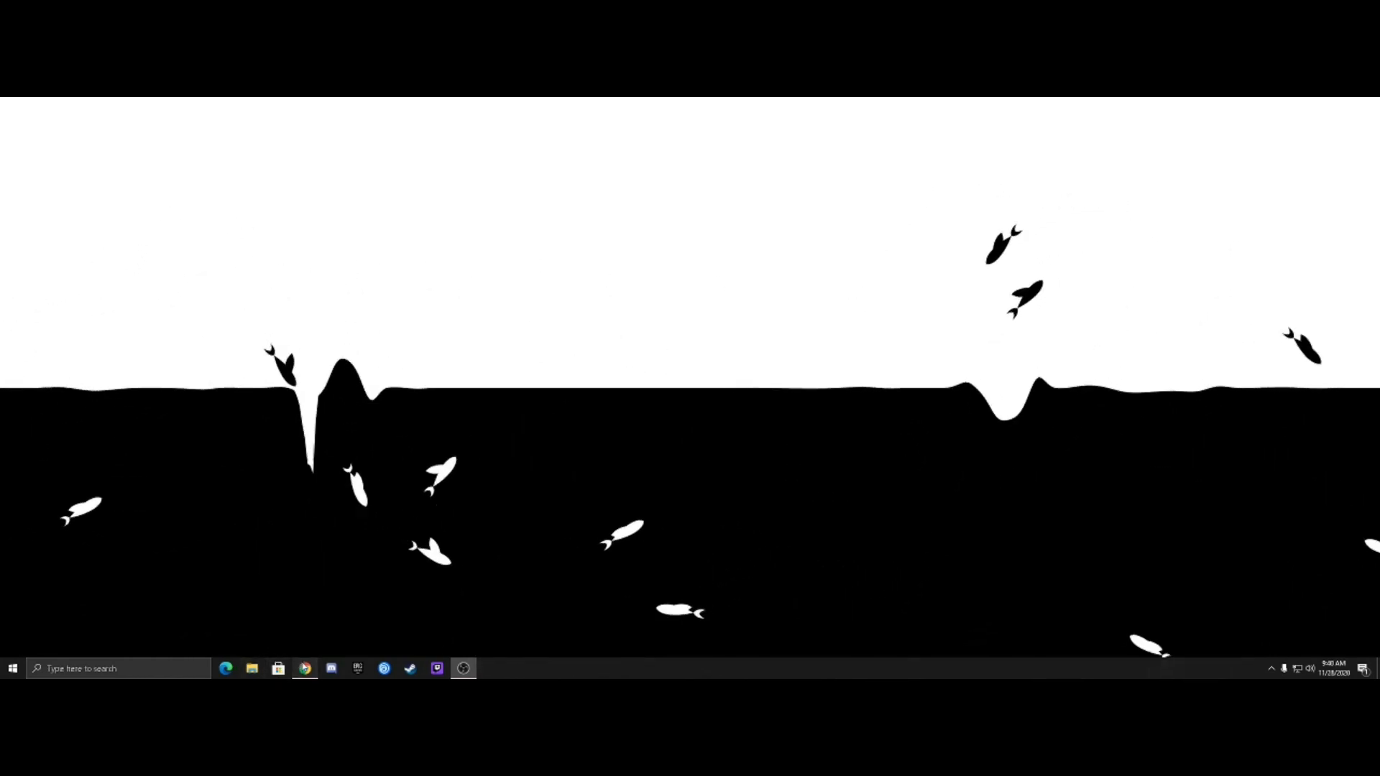
pyautogui.click(306, 668)
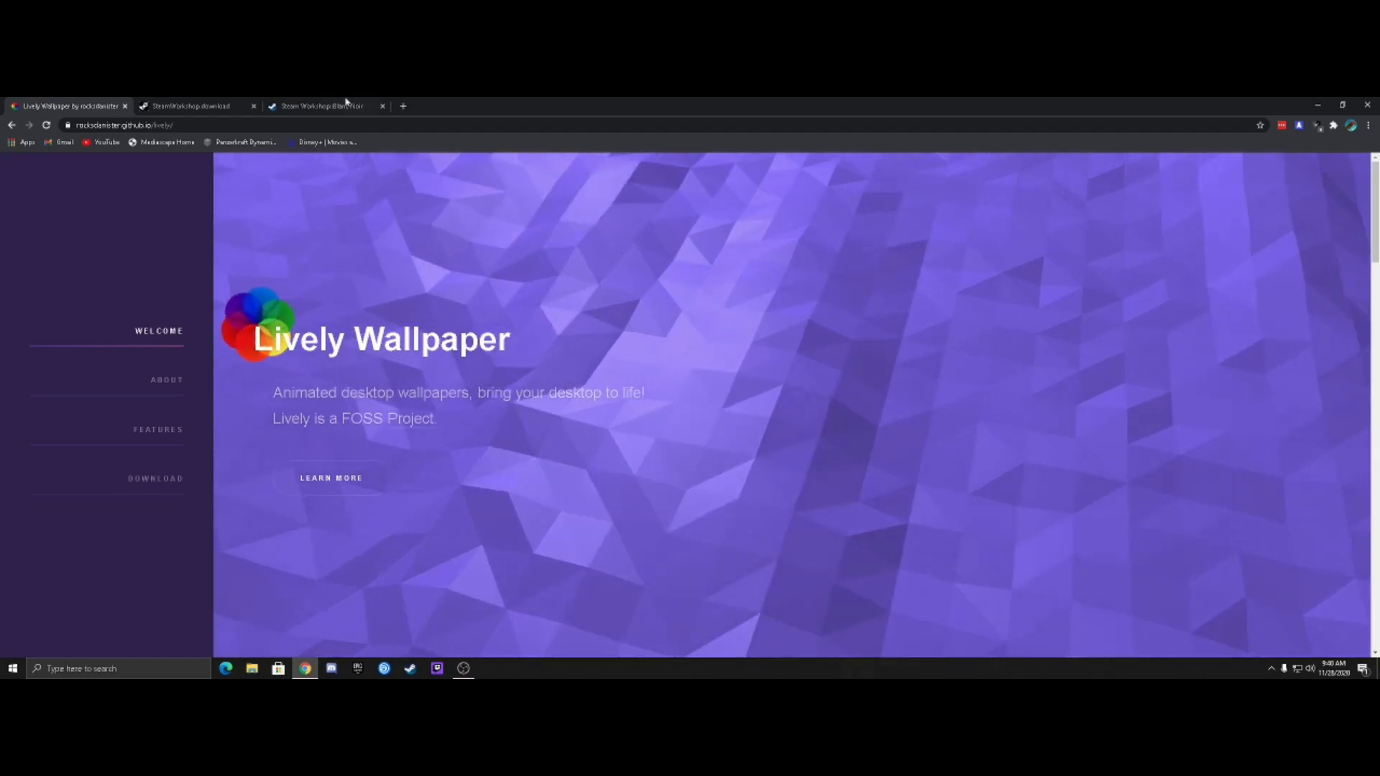
pyautogui.click(404, 108)
pyautogui.write('l')
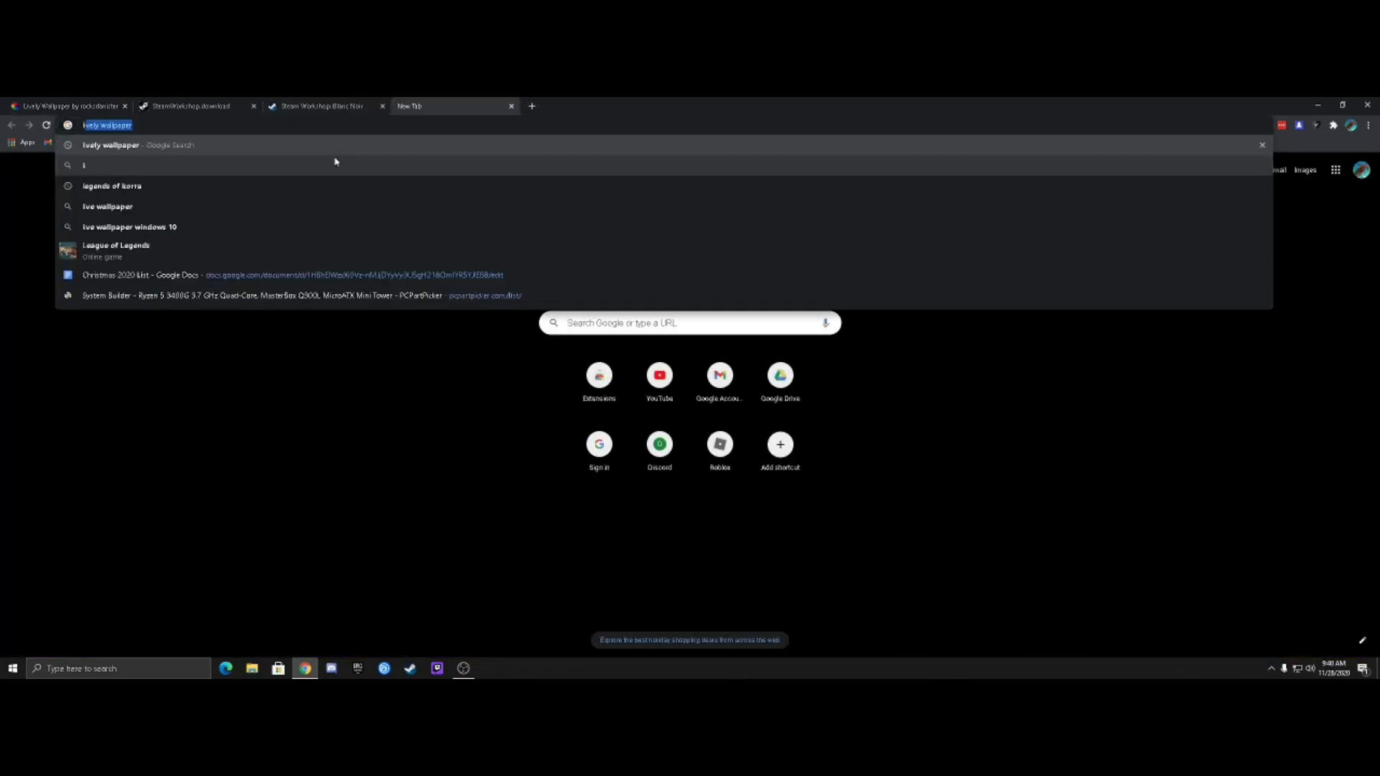
pyautogui.write('ively')
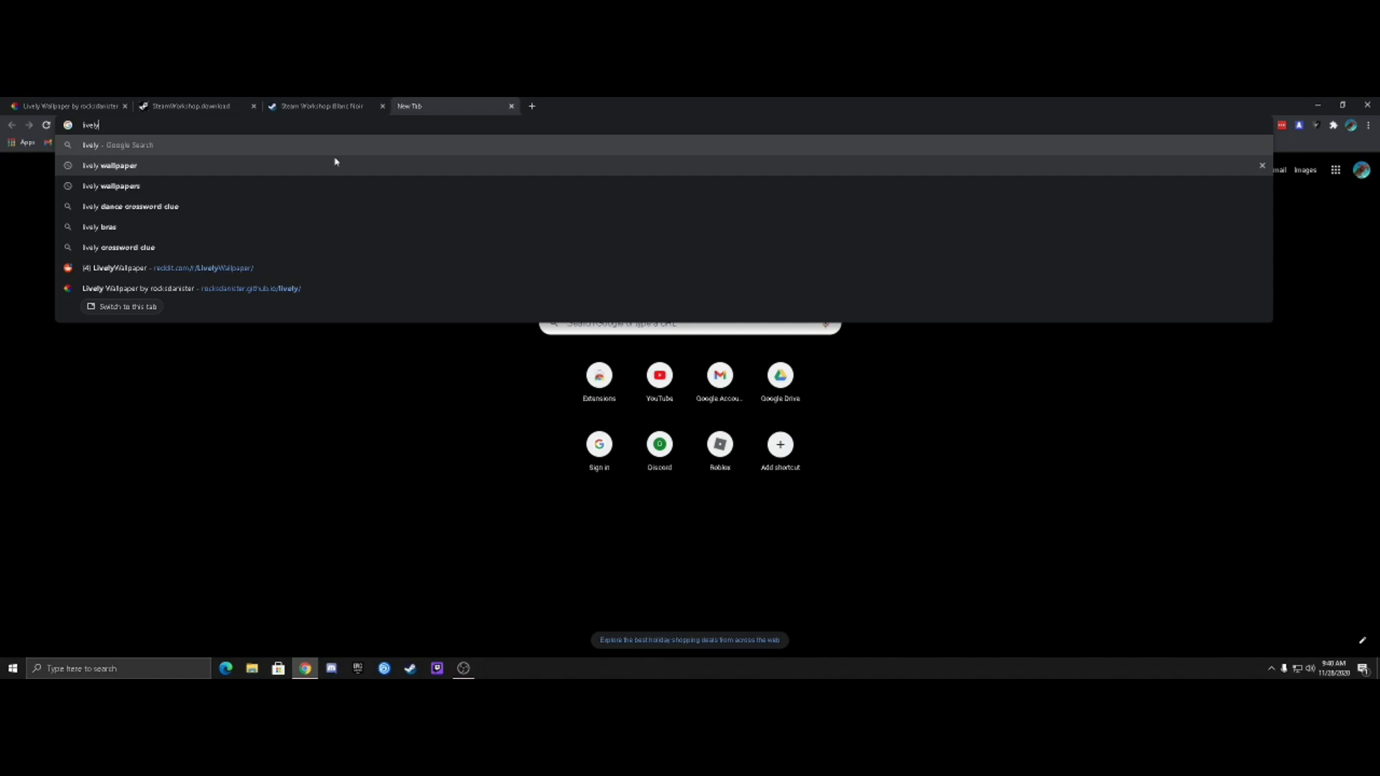
pyautogui.click(334, 163)
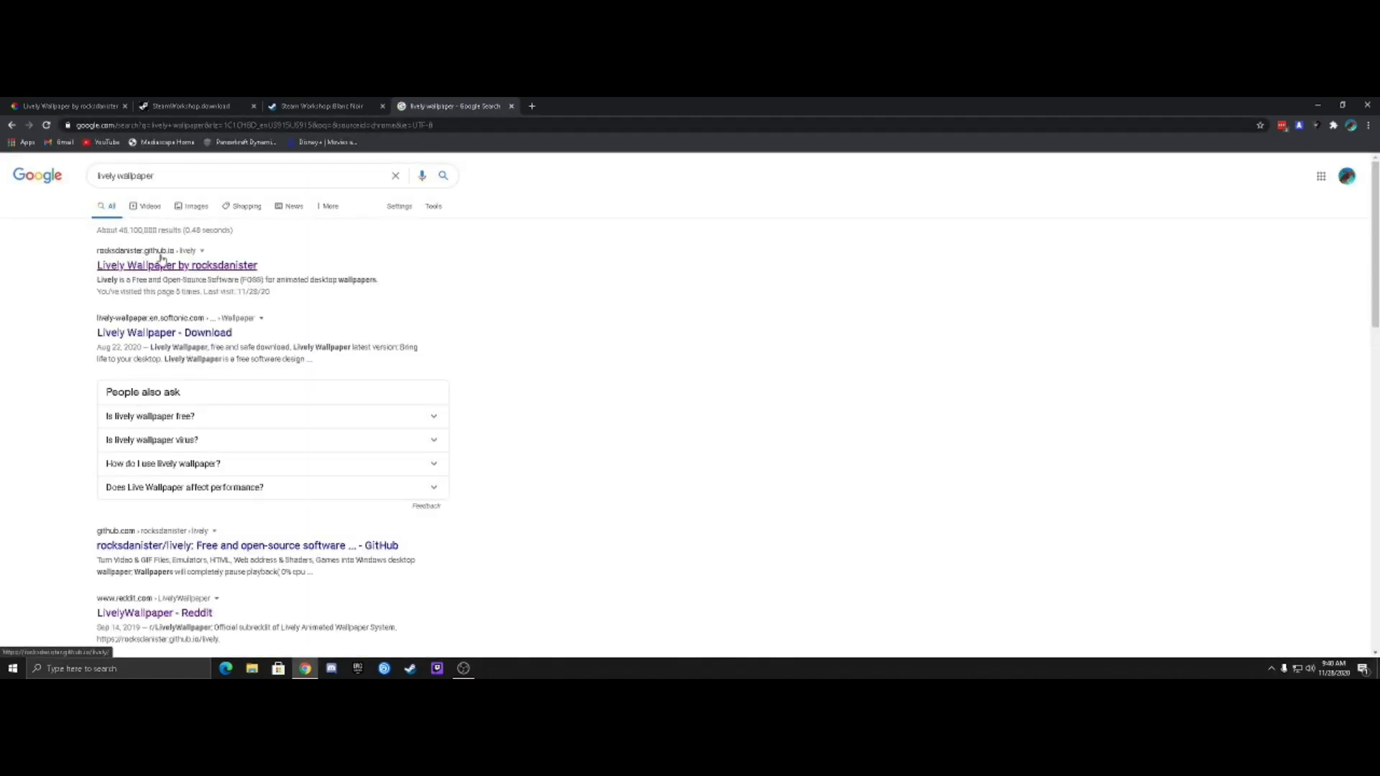
pyautogui.click(163, 263)
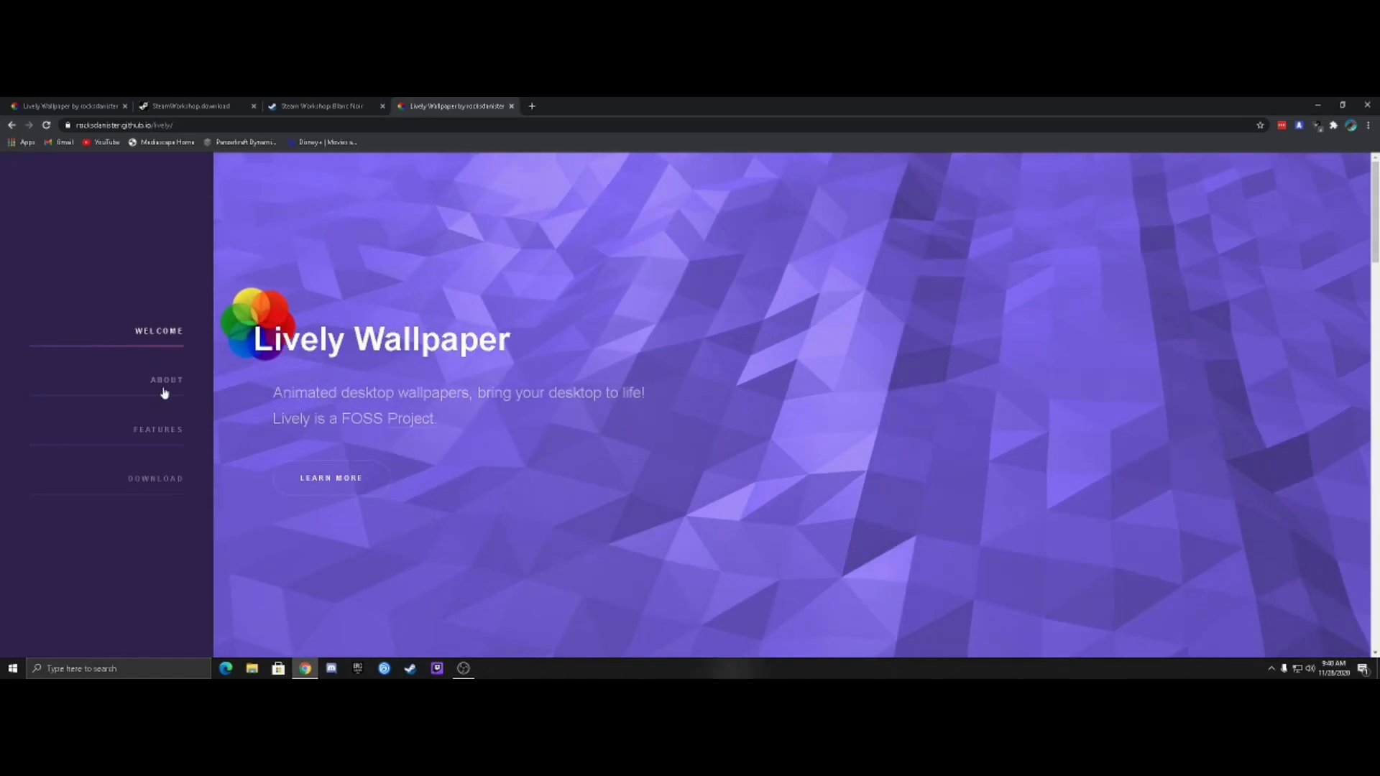
pyautogui.click(168, 479)
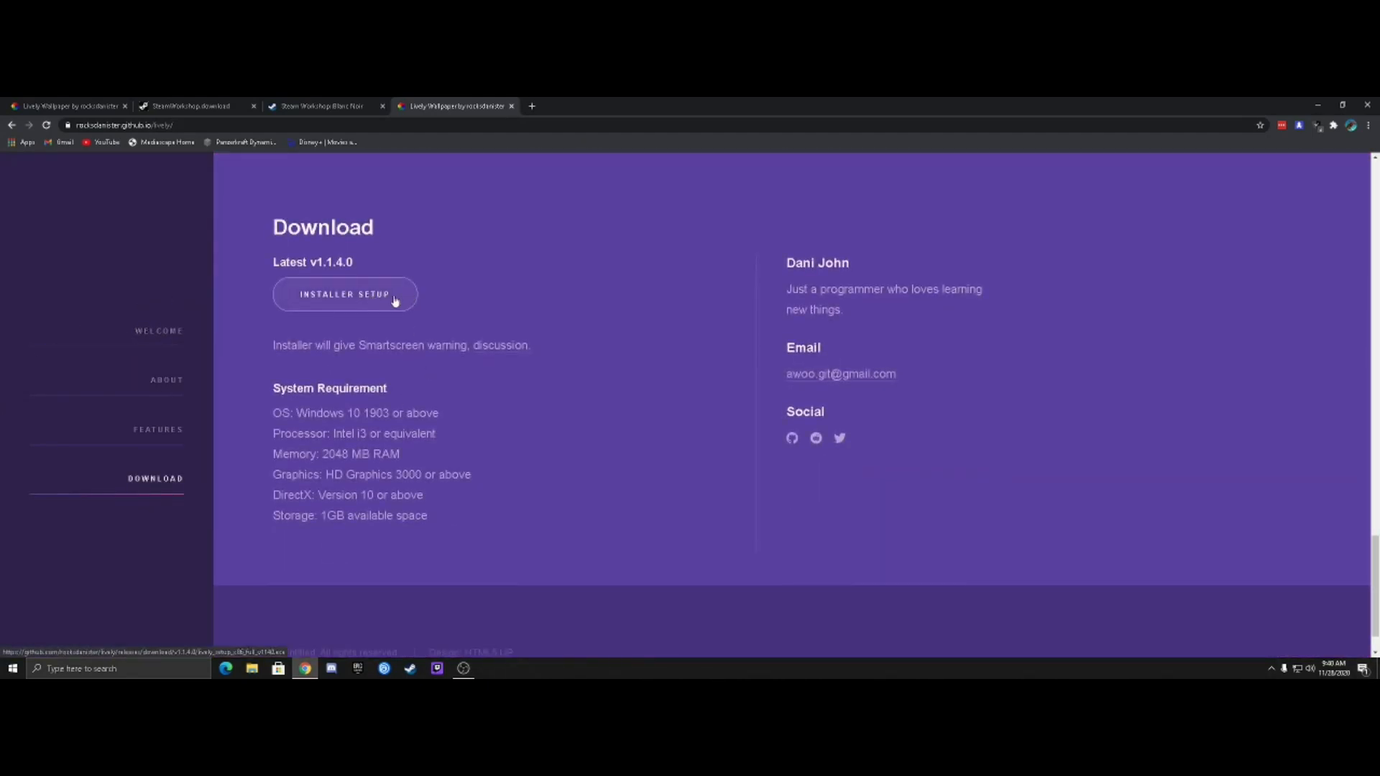
pyautogui.click(355, 292)
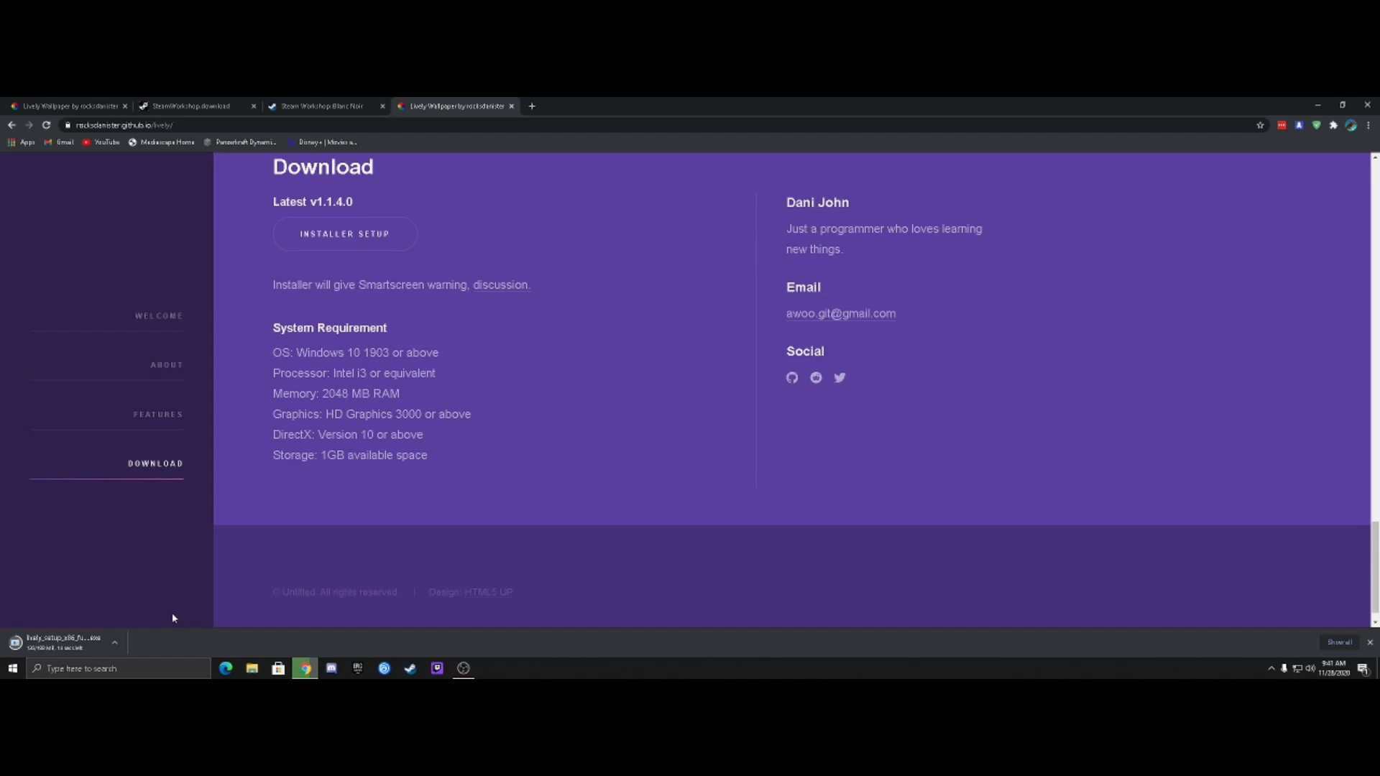
pyautogui.press('super+r')
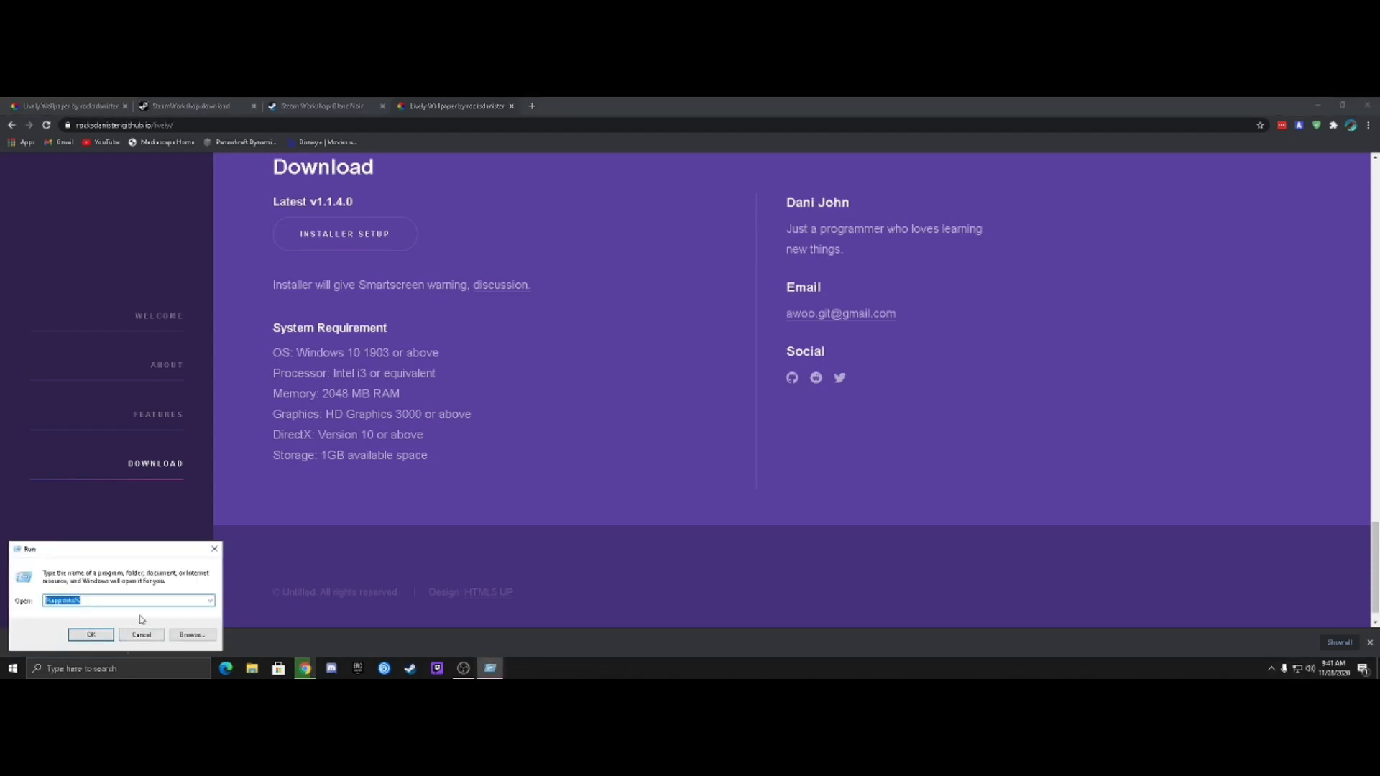
pyautogui.write('win')
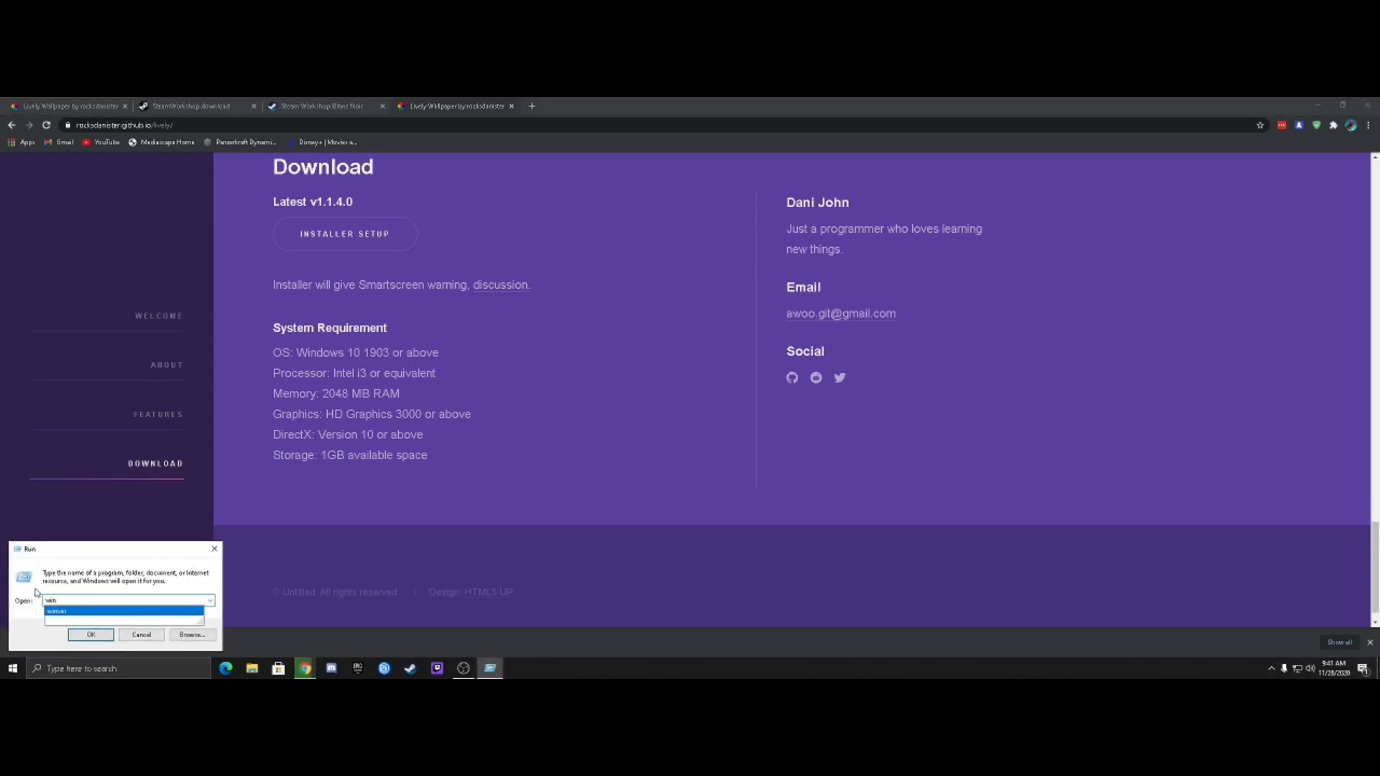
pyautogui.click(79, 617)
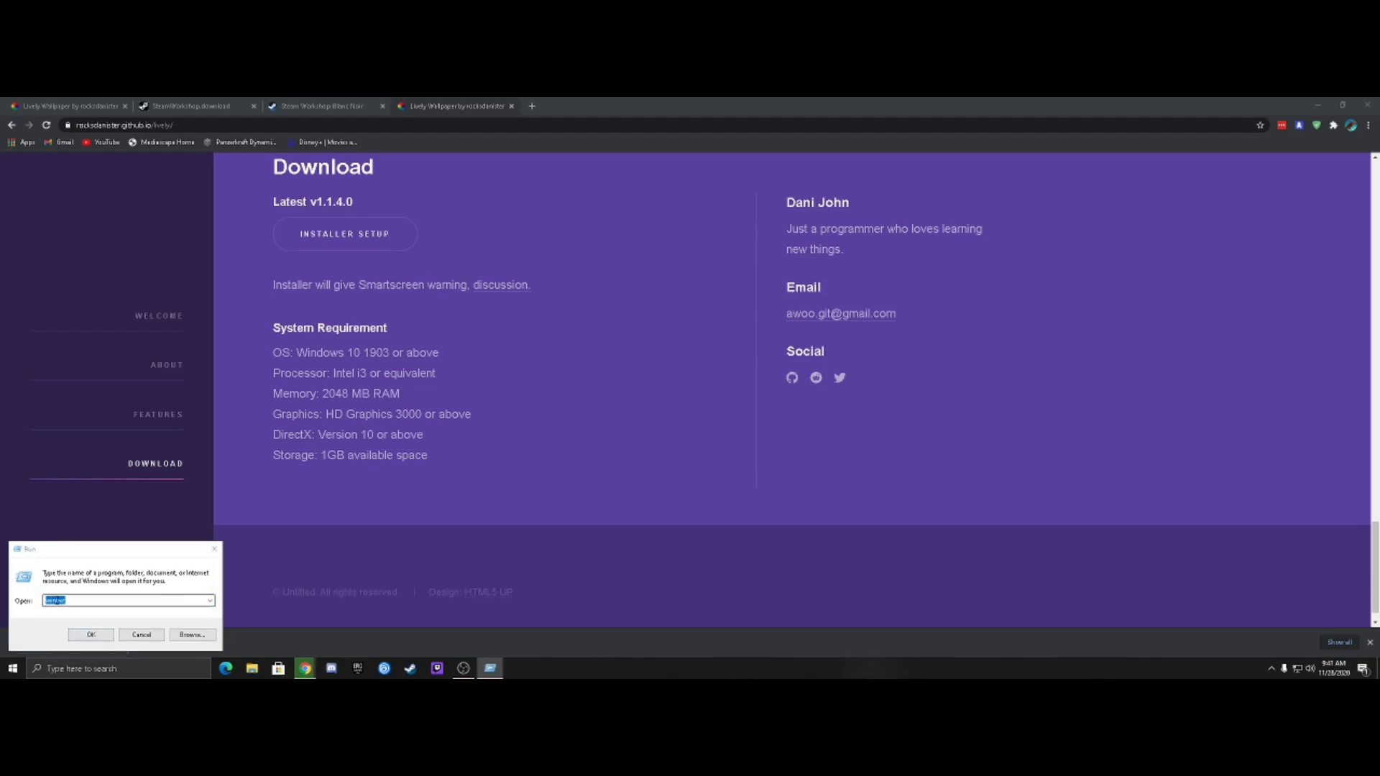
pyautogui.click(92, 636)
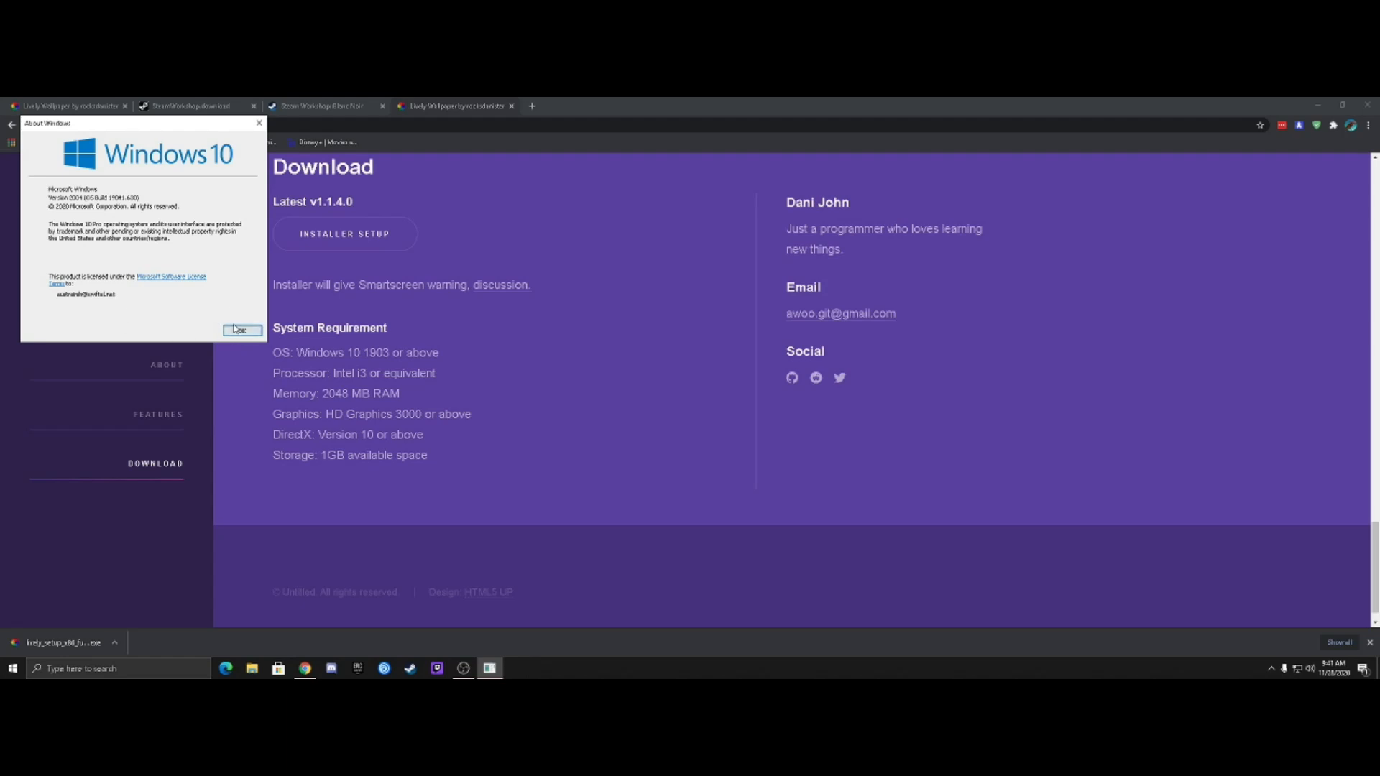
pyautogui.click(238, 328)
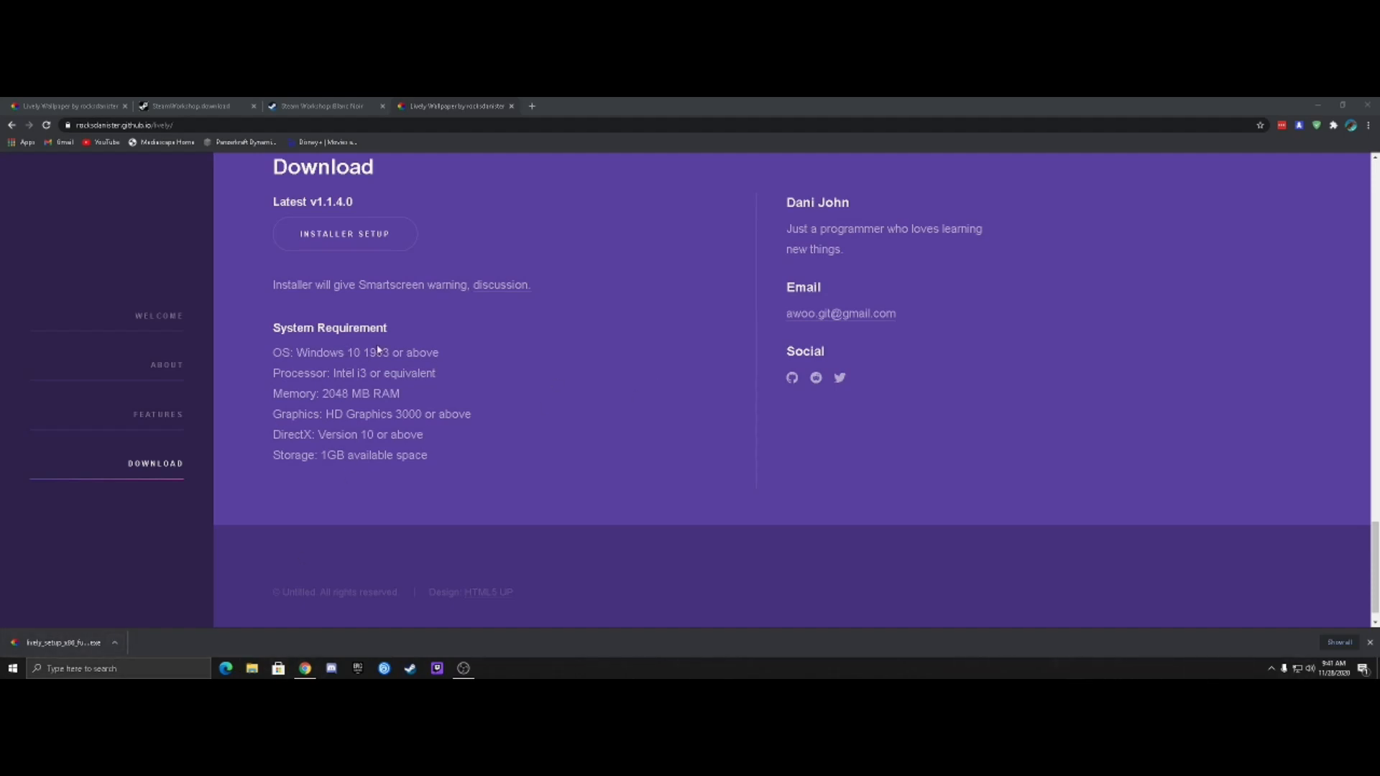
pyautogui.click(115, 642)
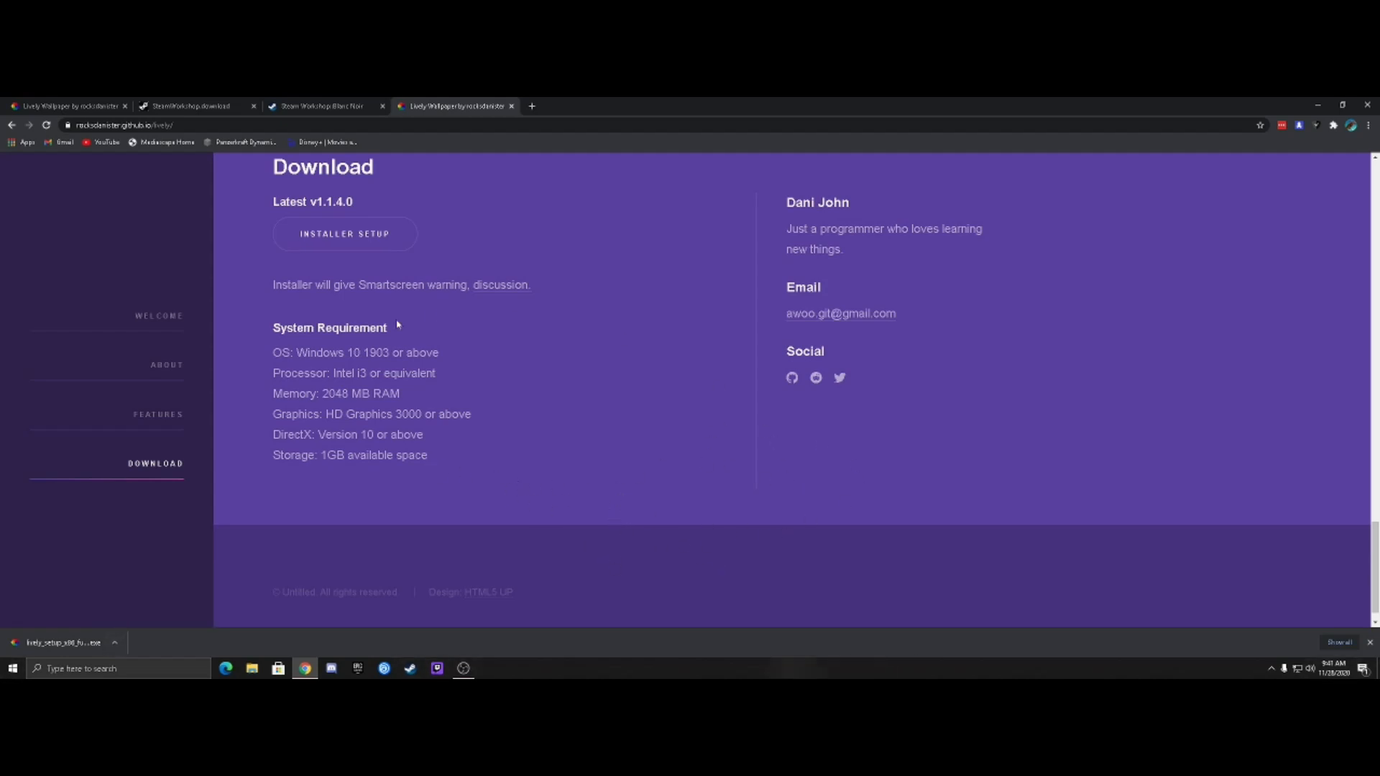
pyautogui.scroll(5, 448, 462)
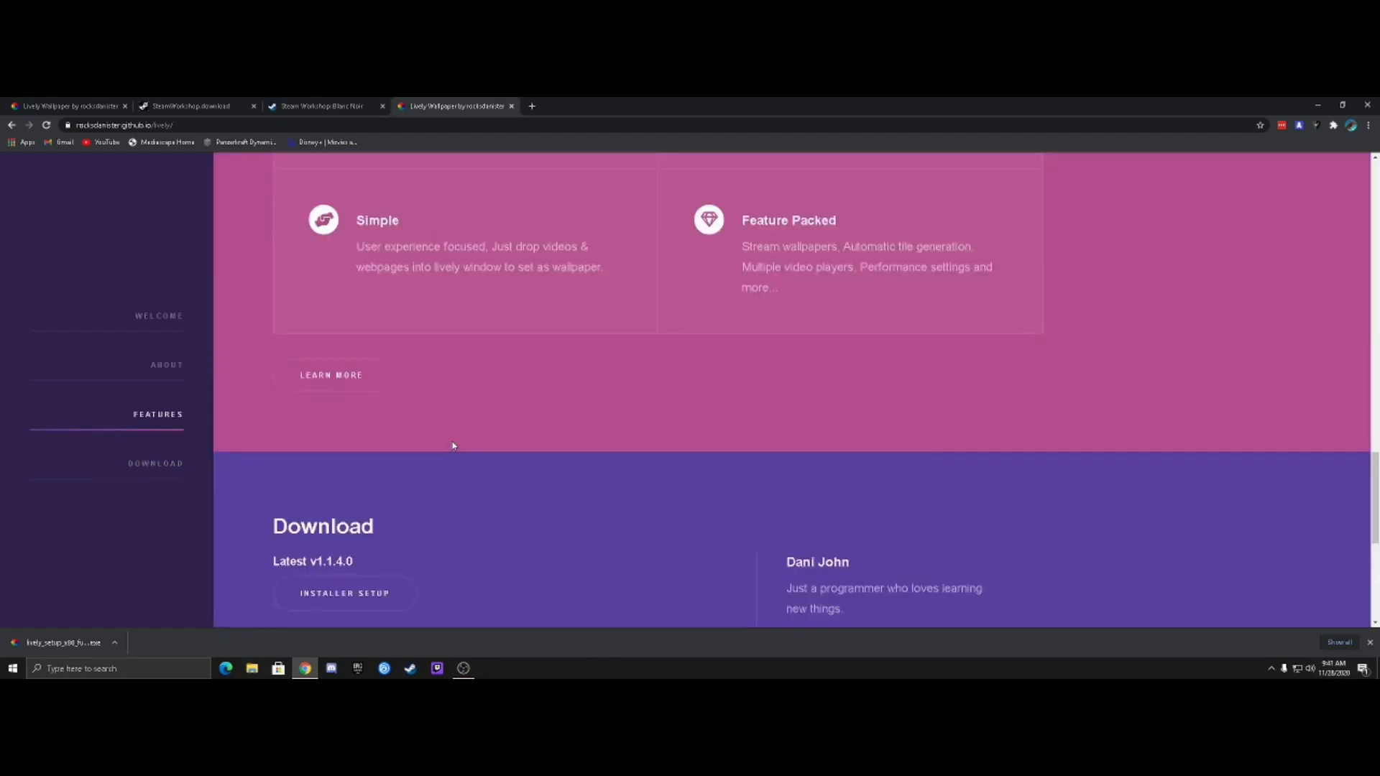
pyautogui.scroll(5, 448, 453)
pyautogui.scroll(5, 420, 442)
pyautogui.scroll(3, 421, 447)
pyautogui.scroll(2, 421, 447)
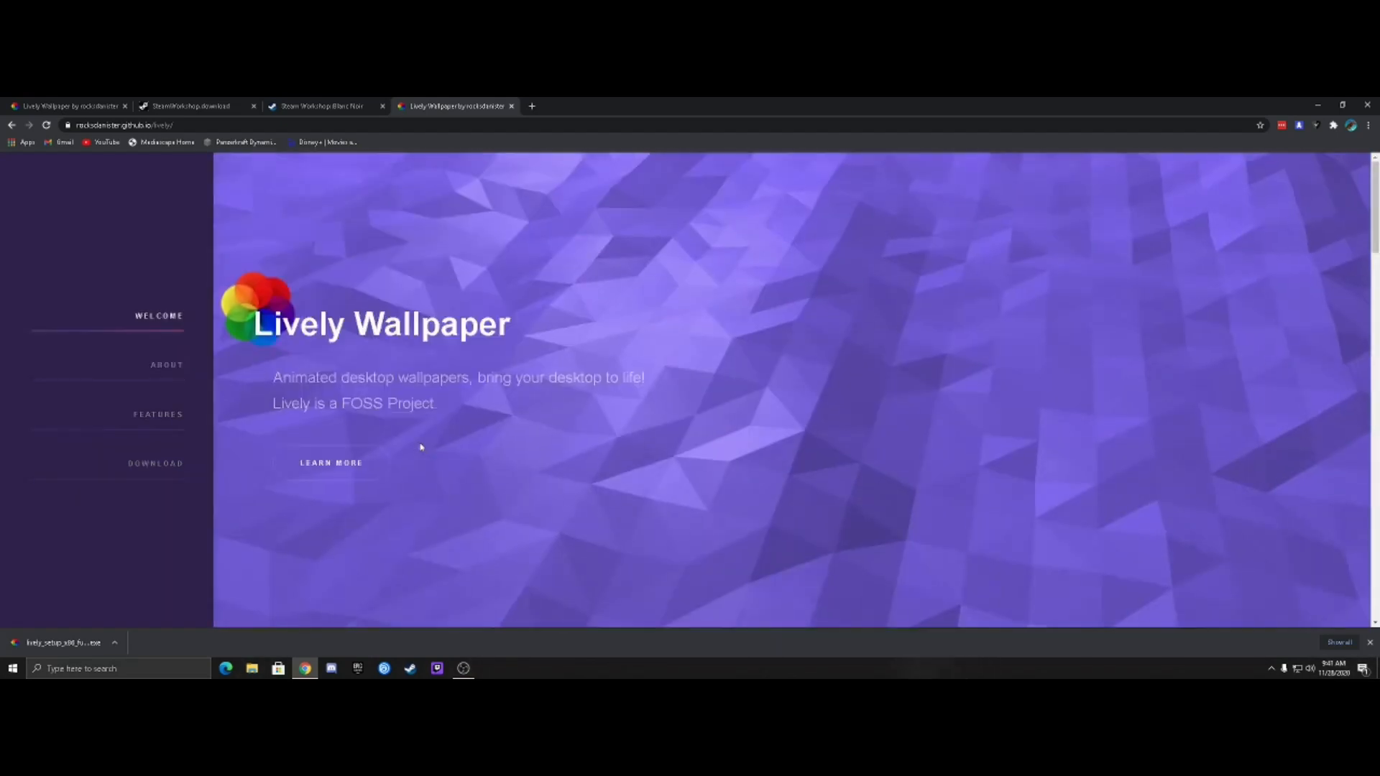
pyautogui.scroll(-3, 478, 440)
pyautogui.scroll(3, 517, 425)
pyautogui.scroll(-10, 516, 426)
pyautogui.scroll(4, 517, 426)
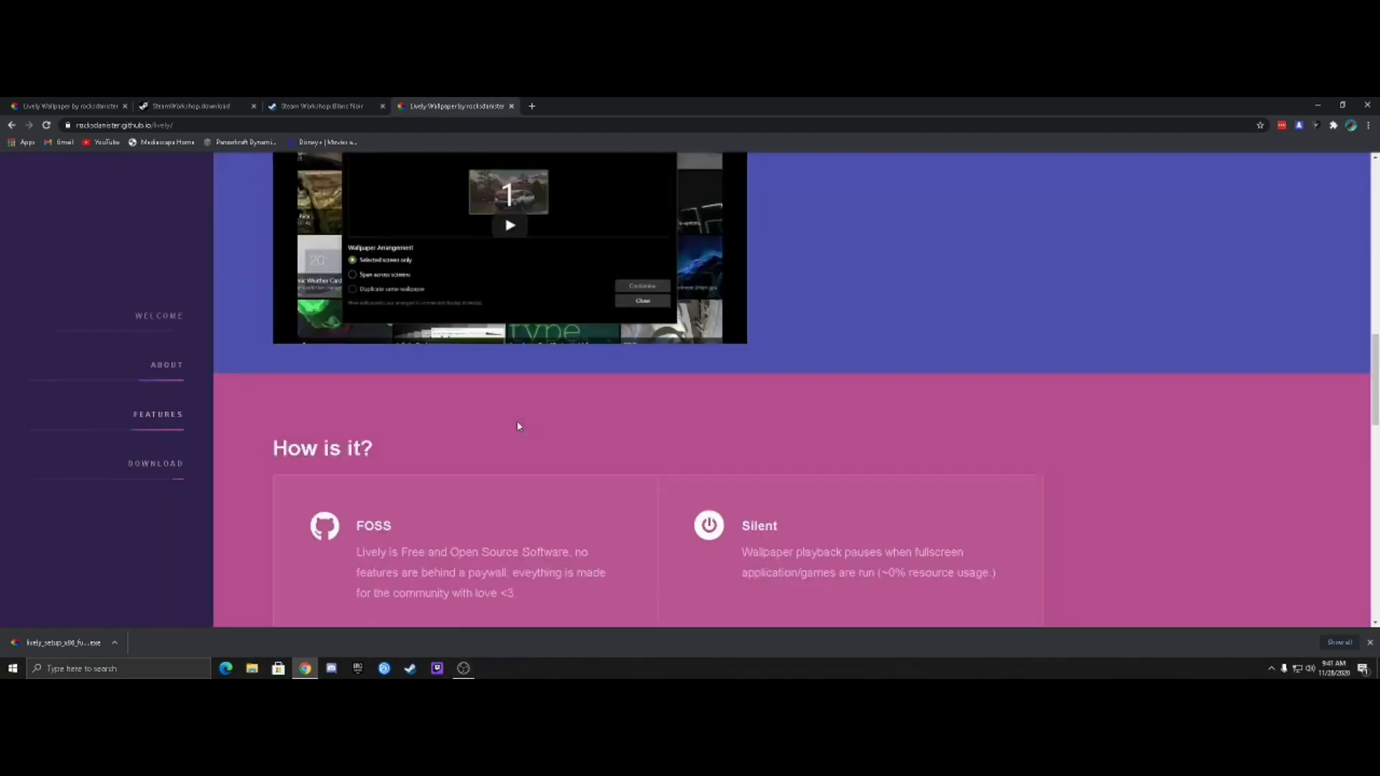
pyautogui.scroll(1, 517, 426)
pyautogui.scroll(2, 431, 425)
pyautogui.scroll(-2, 354, 424)
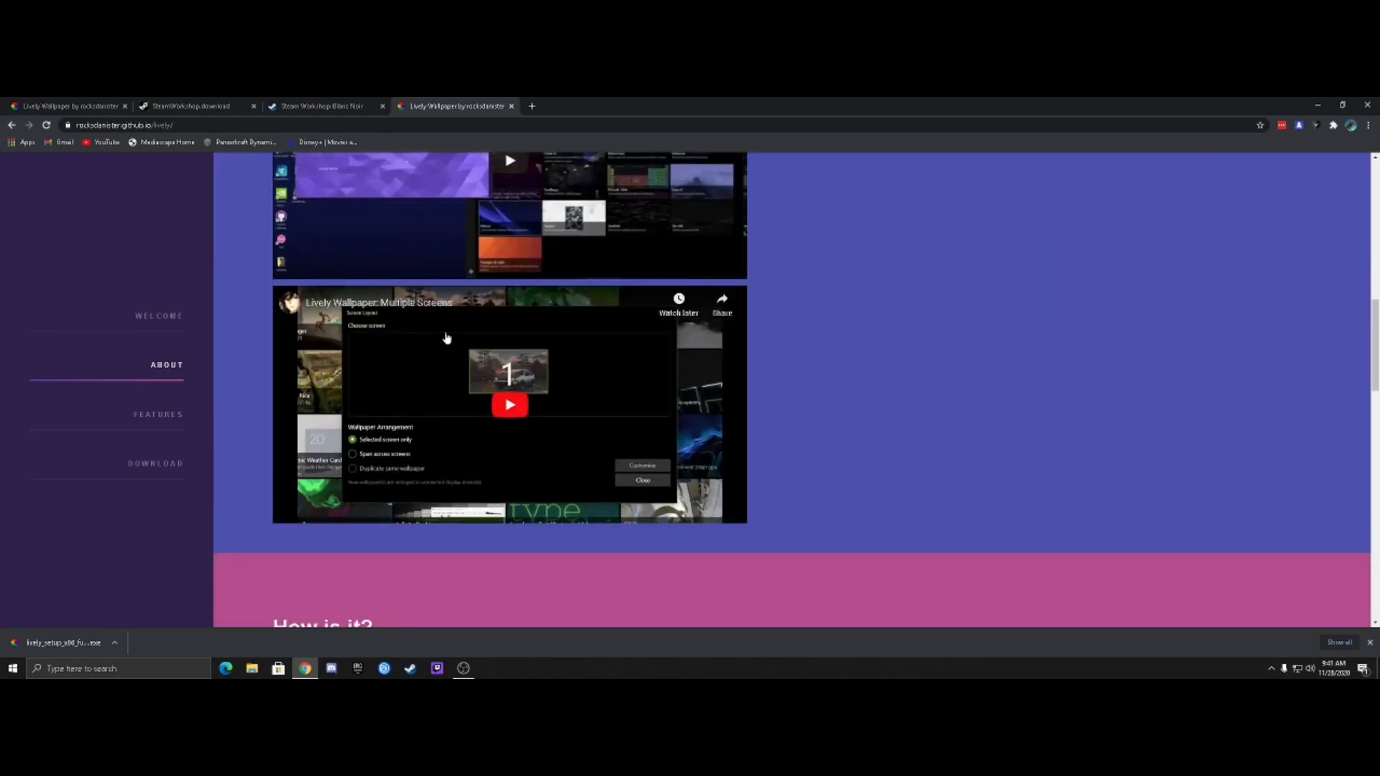
pyautogui.scroll(5, 499, 383)
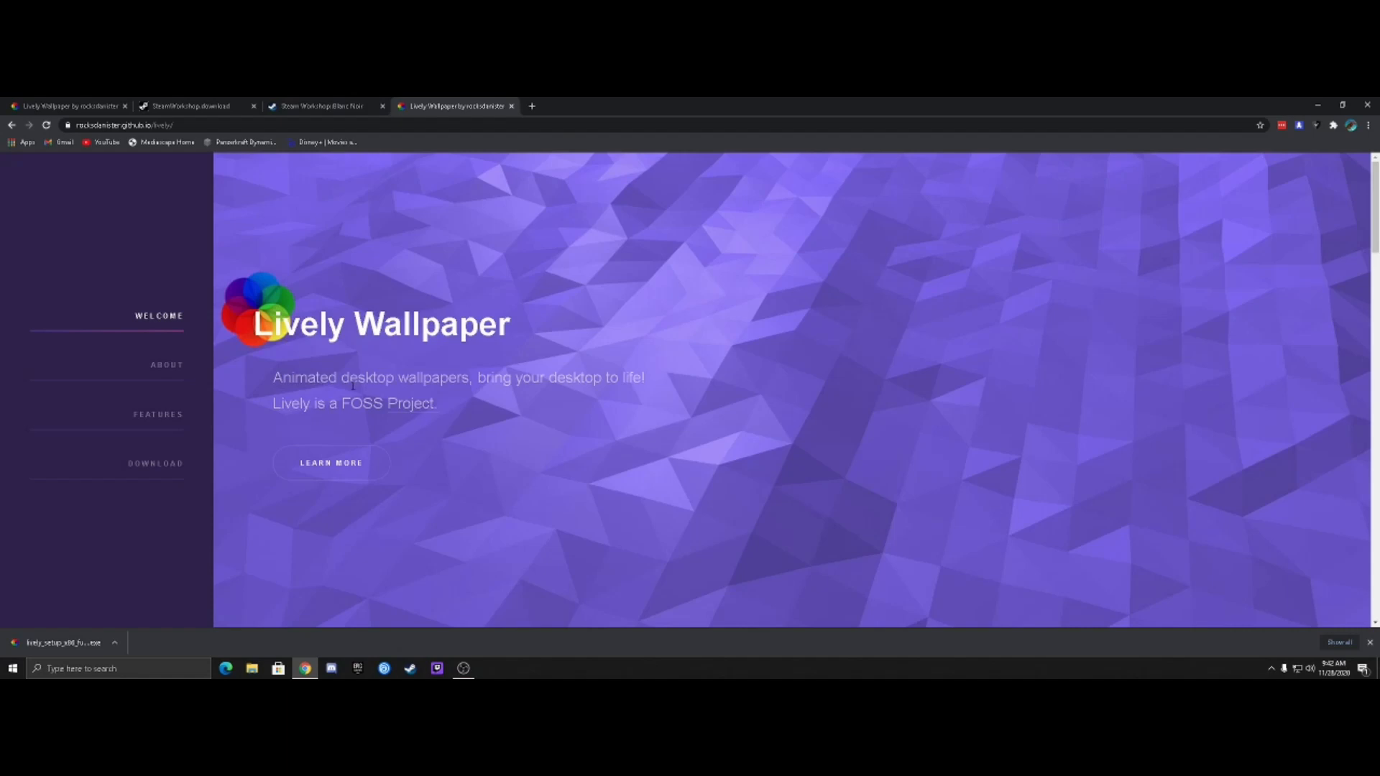
pyautogui.scroll(-8, 844, 478)
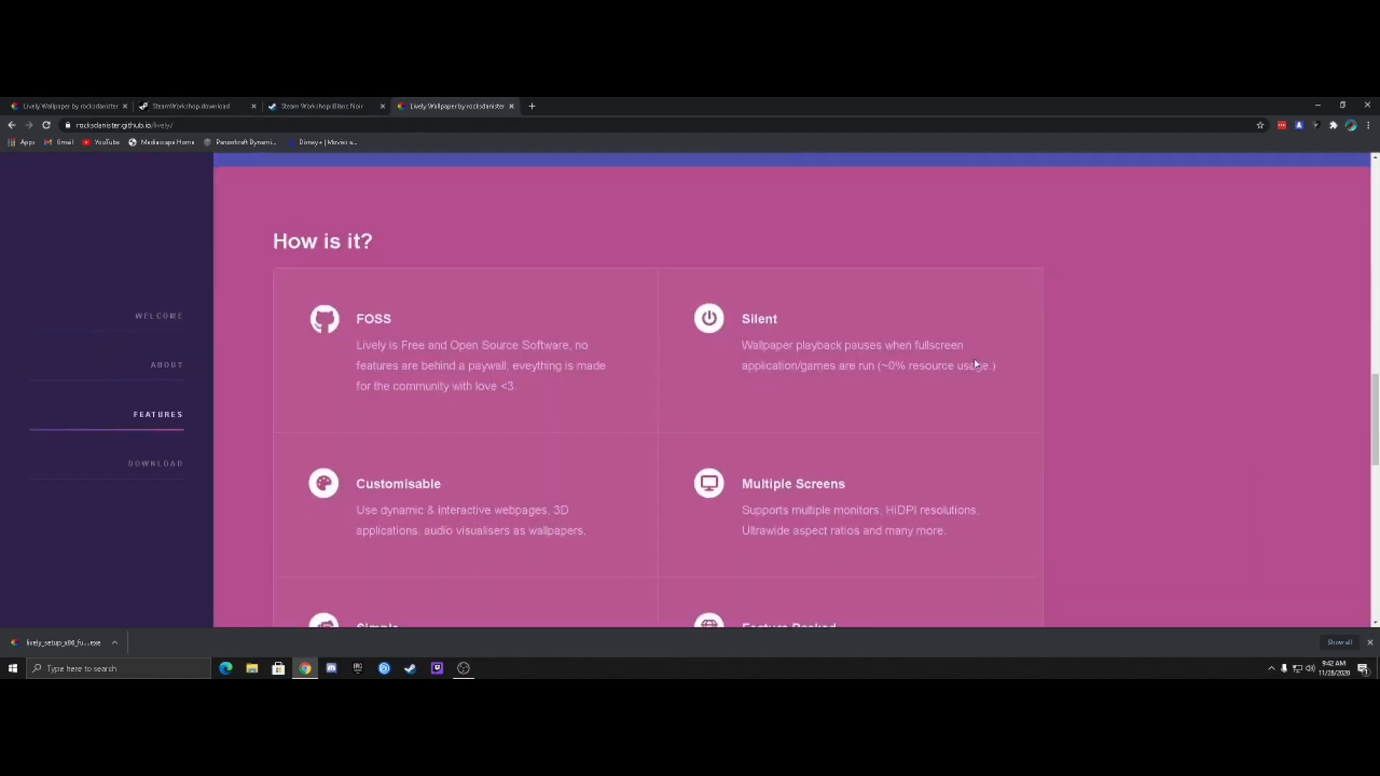
pyautogui.scroll(3, 860, 367)
pyautogui.scroll(3, 857, 366)
pyautogui.scroll(3, 857, 367)
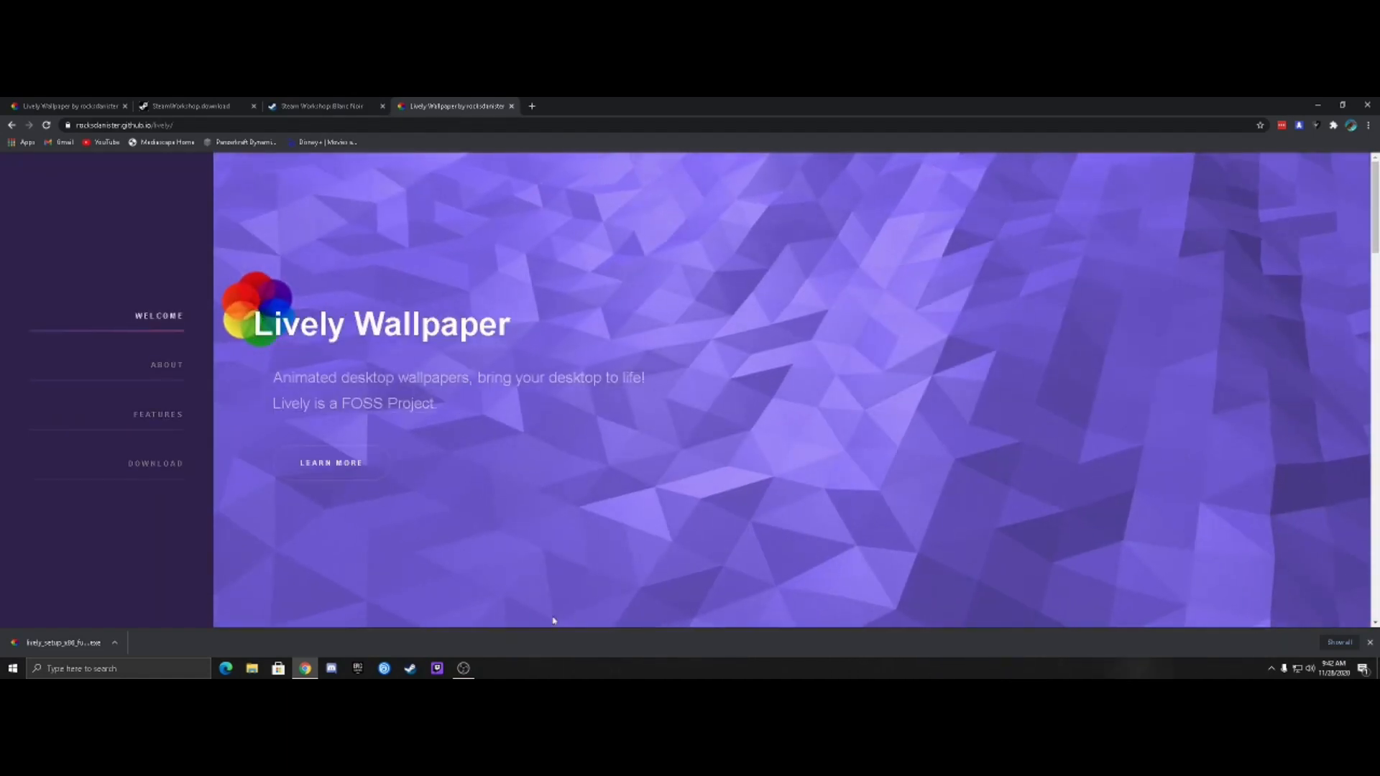
# - Bring up the Lively library from the system tray and apply the Fluids v2 wallpaper
pyautogui.click(1272, 668)
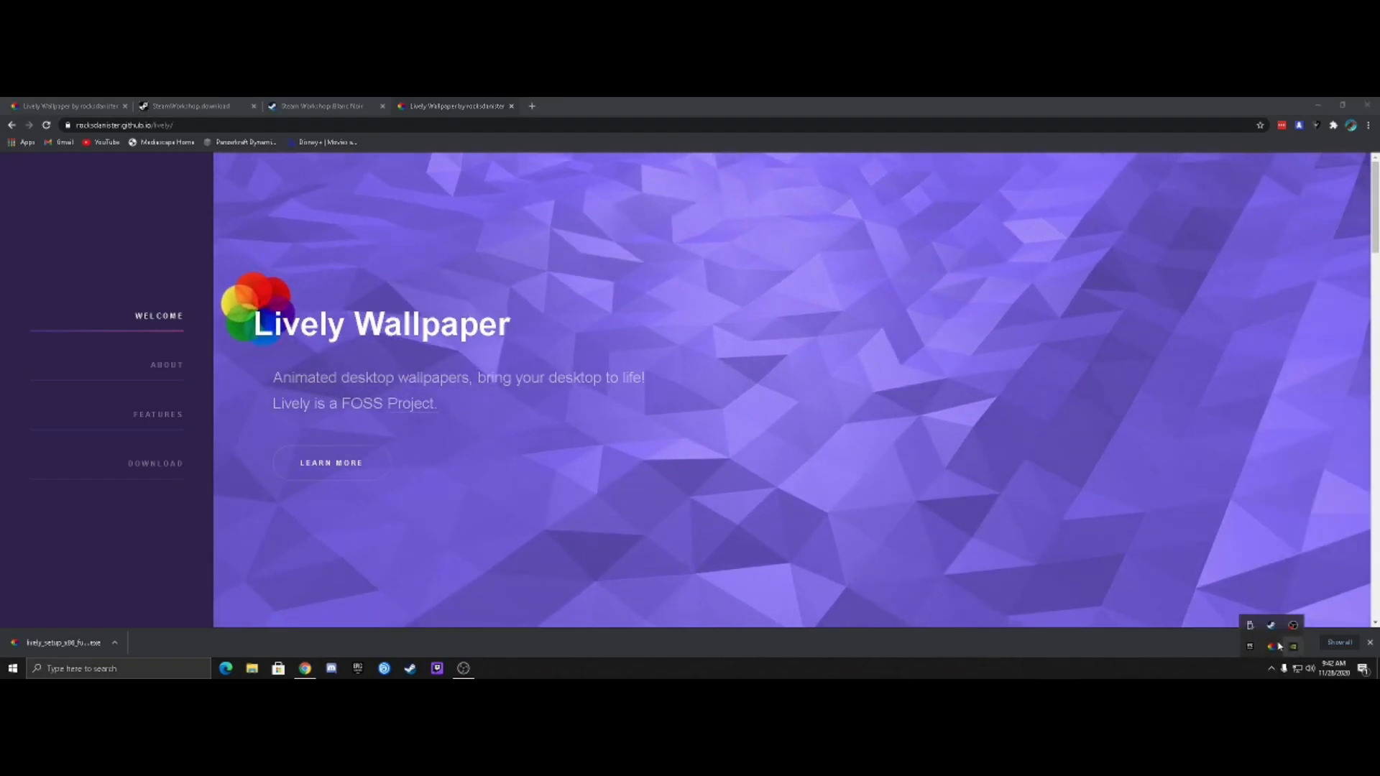
pyautogui.rightClick(1272, 646)
pyautogui.click(1207, 556)
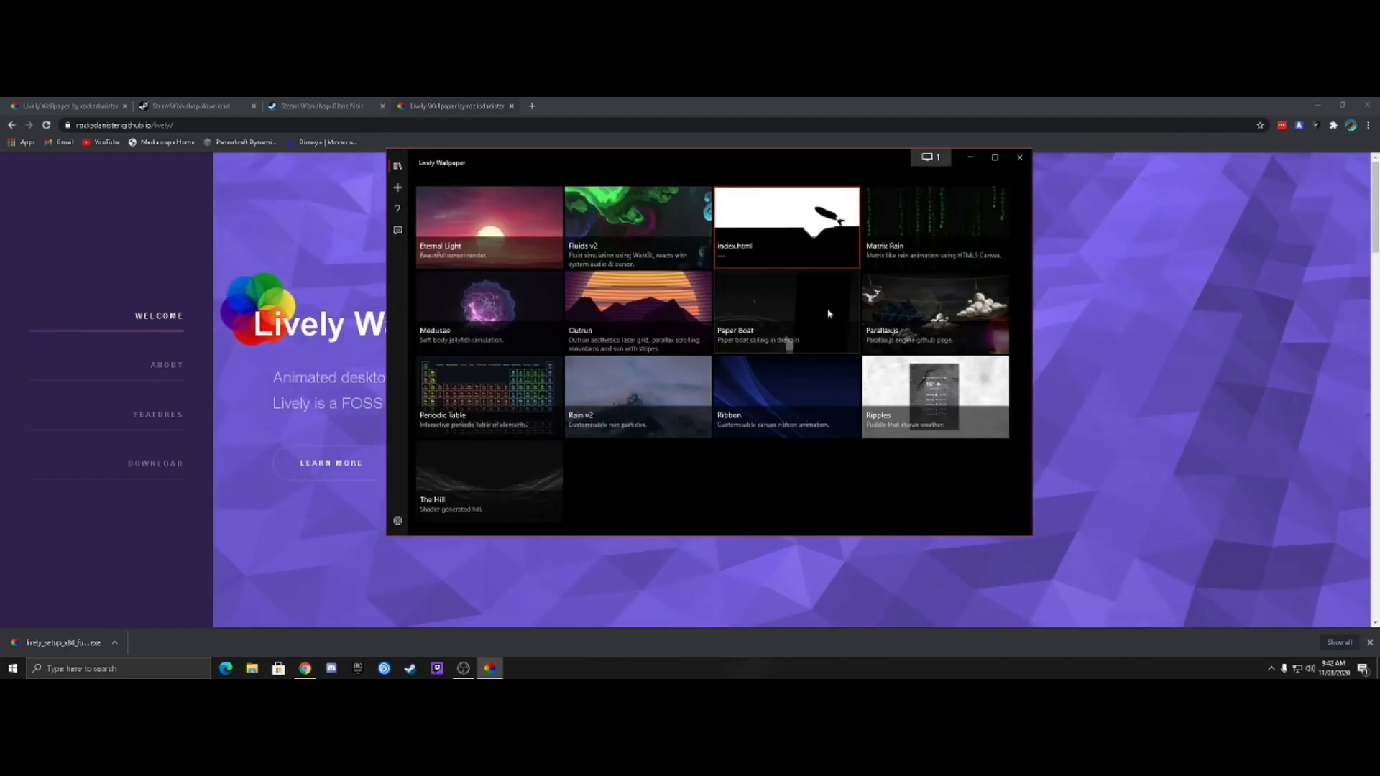
pyautogui.click(628, 247)
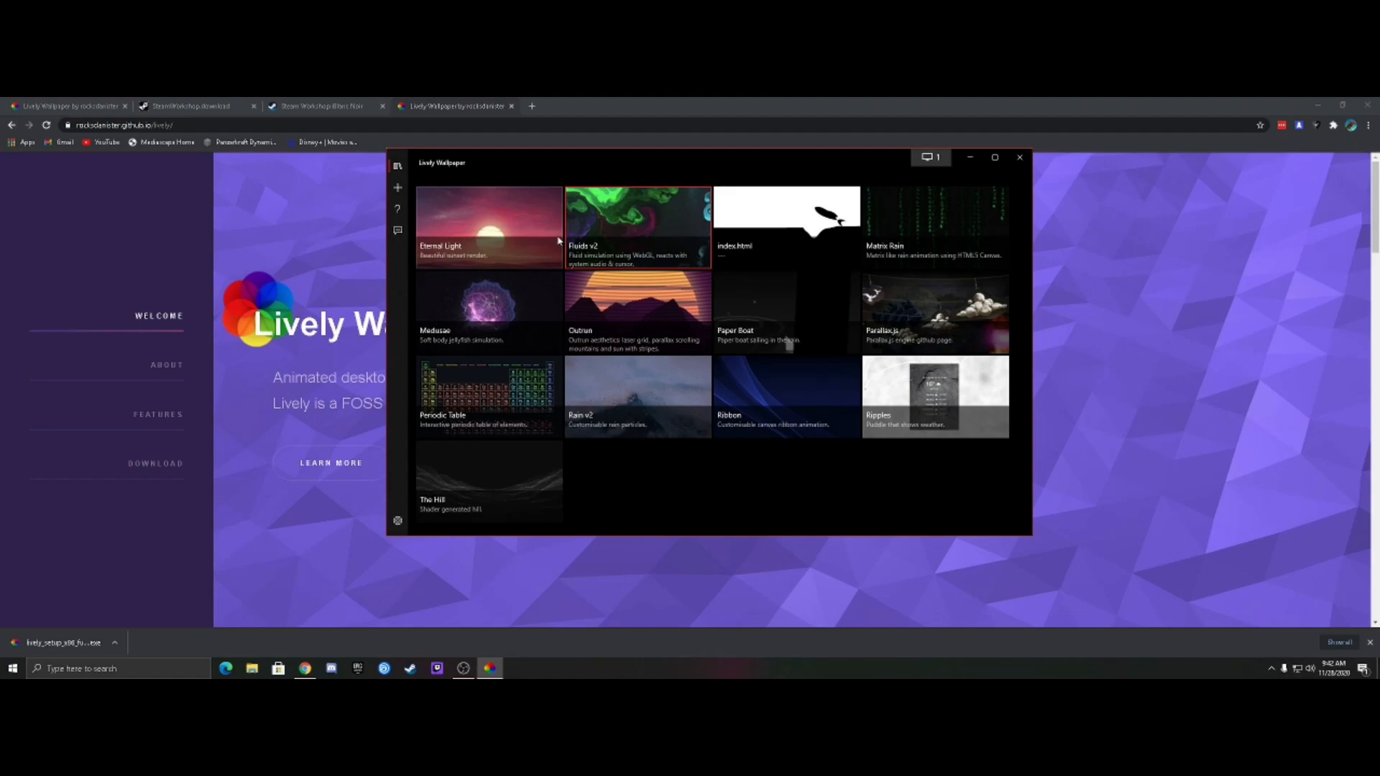
pyautogui.click(1317, 105)
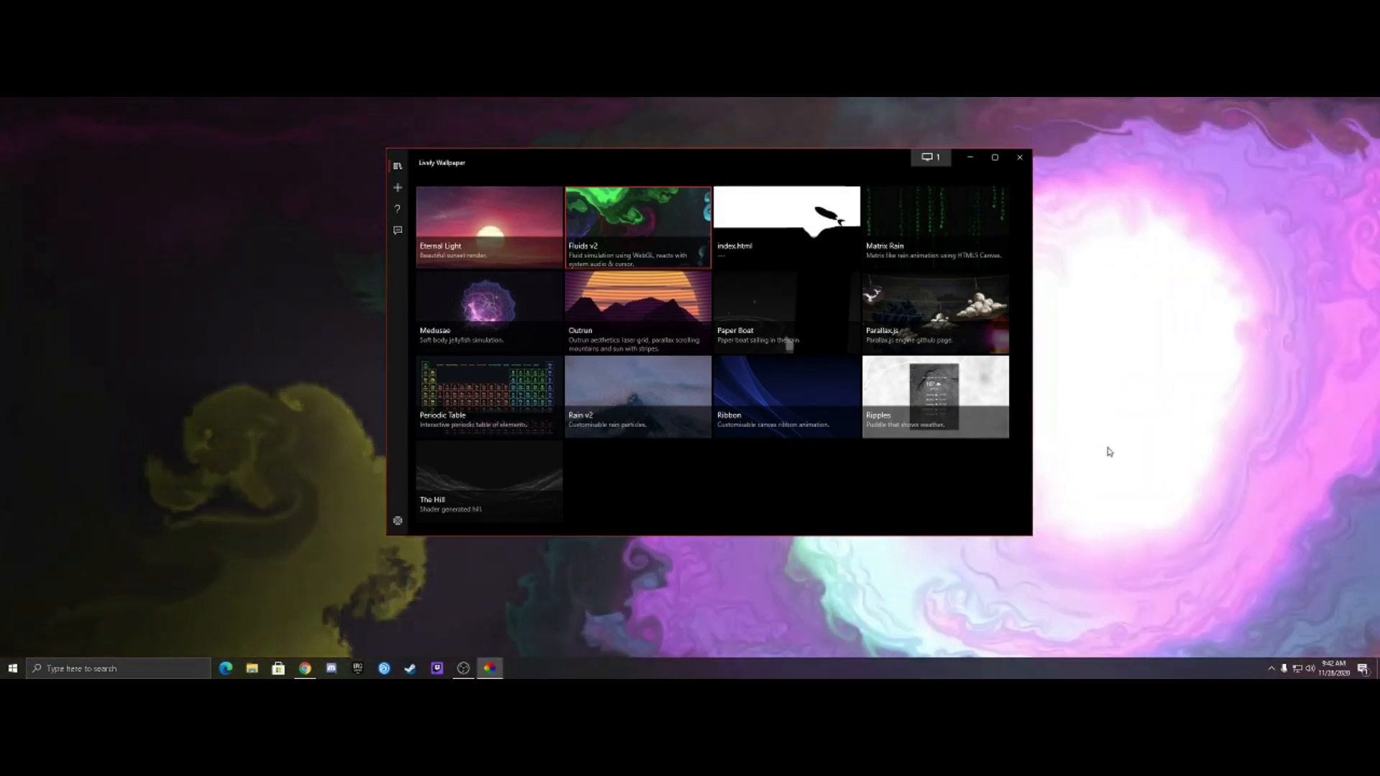
# - Try the Matrix Rain, Medusae, Ripples and Ribbon wallpapers in turn on the desktop
pyautogui.click(919, 237)
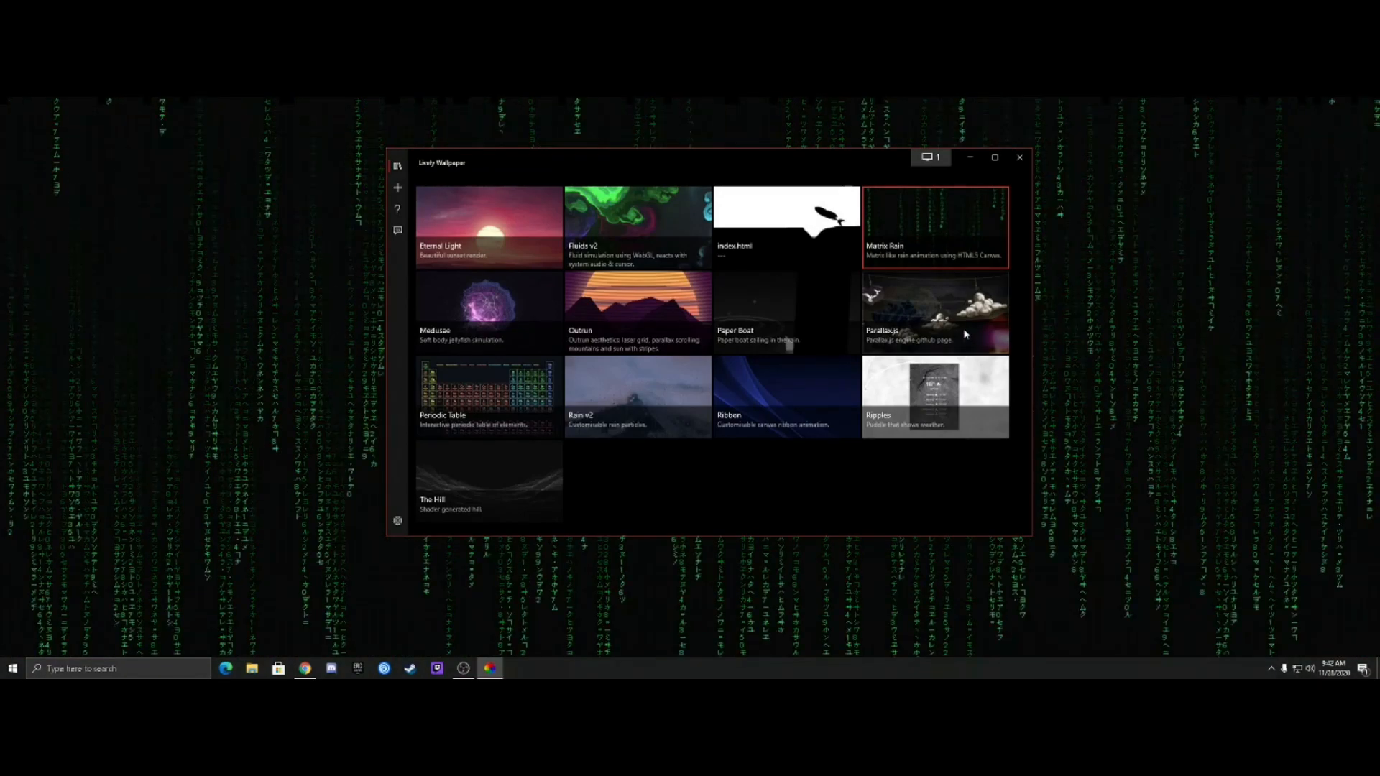
pyautogui.click(474, 307)
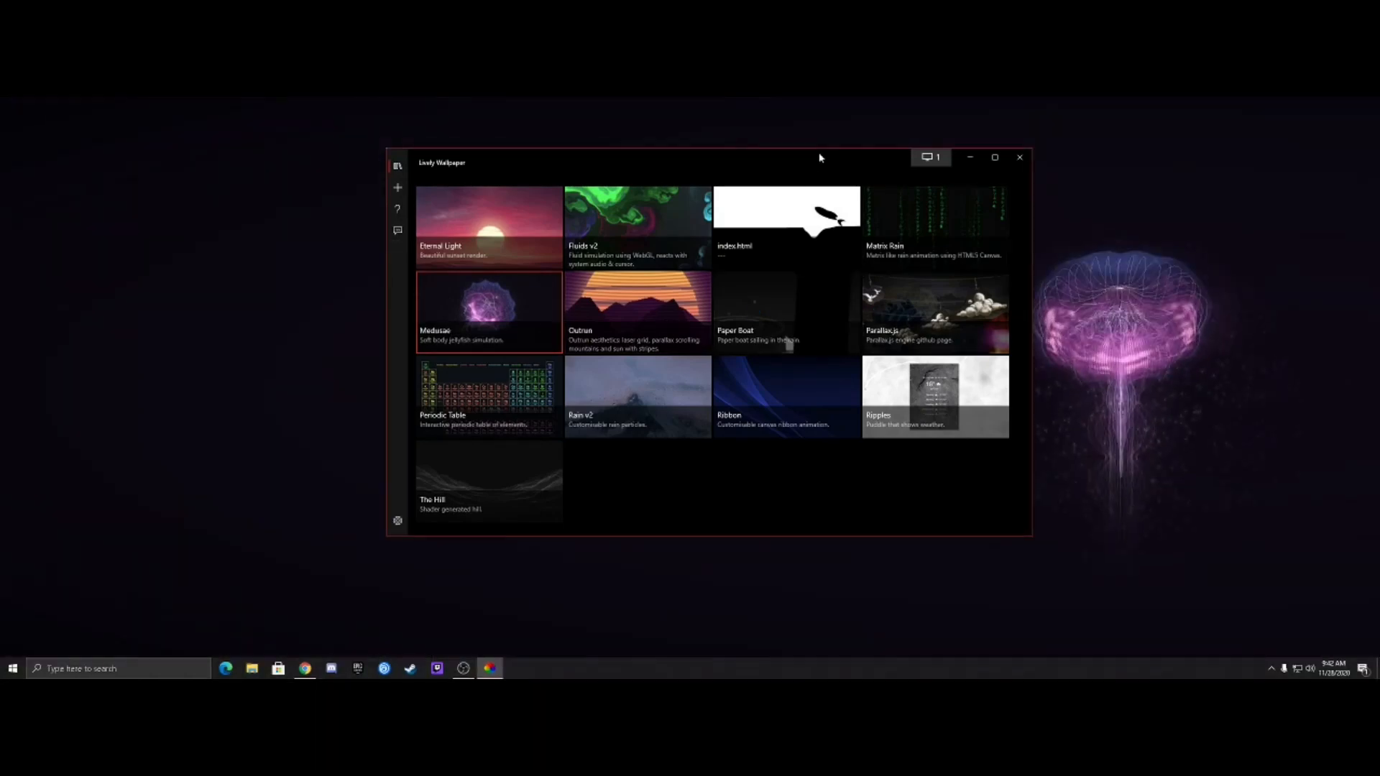
pyautogui.moveTo(818, 169)
pyautogui.mouseDown()
pyautogui.moveTo(498, 227)
pyautogui.moveTo(697, 212)
pyautogui.mouseUp()
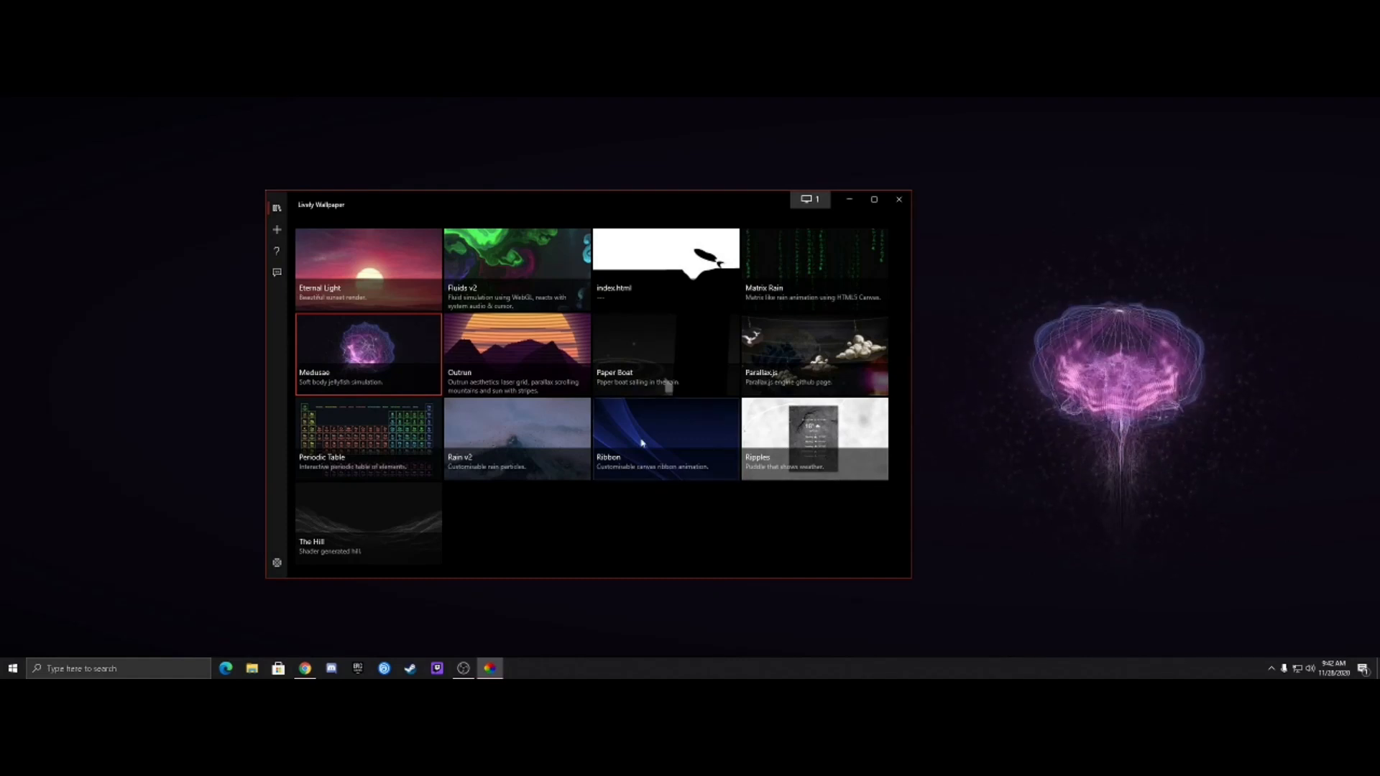
pyautogui.click(772, 429)
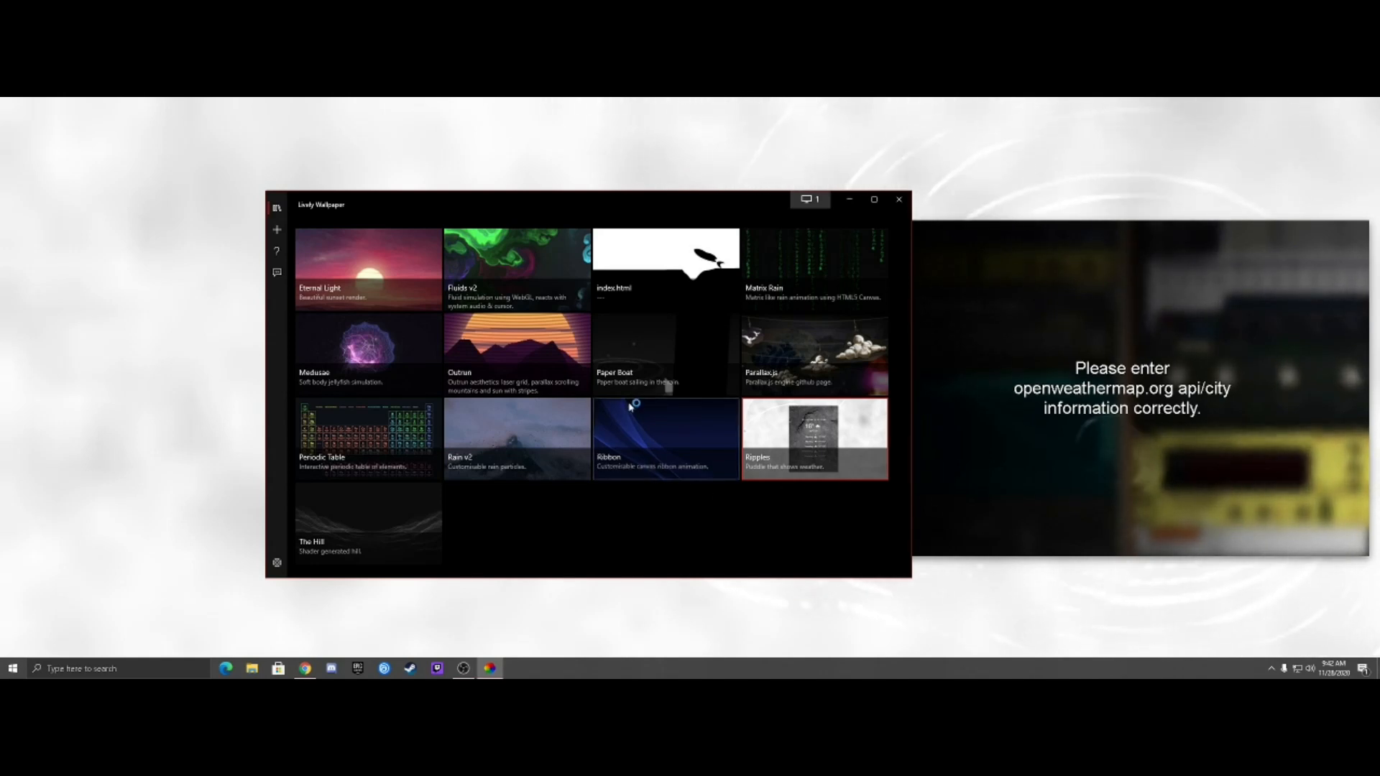
pyautogui.click(658, 426)
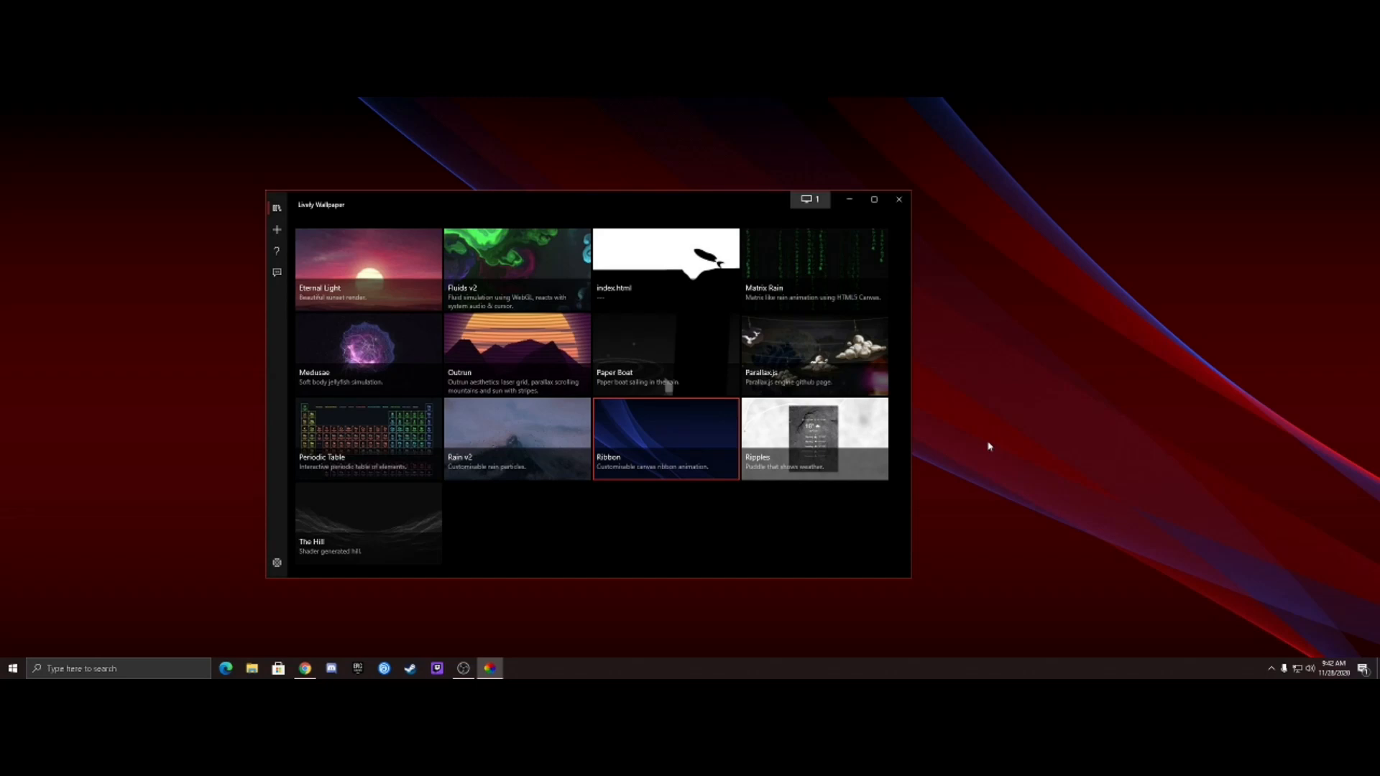
# - Dismiss the desktop right-click menu and apply the Rain v2 rainy mountain wallpaper
pyautogui.rightClick(1013, 346)
pyautogui.click(1035, 308)
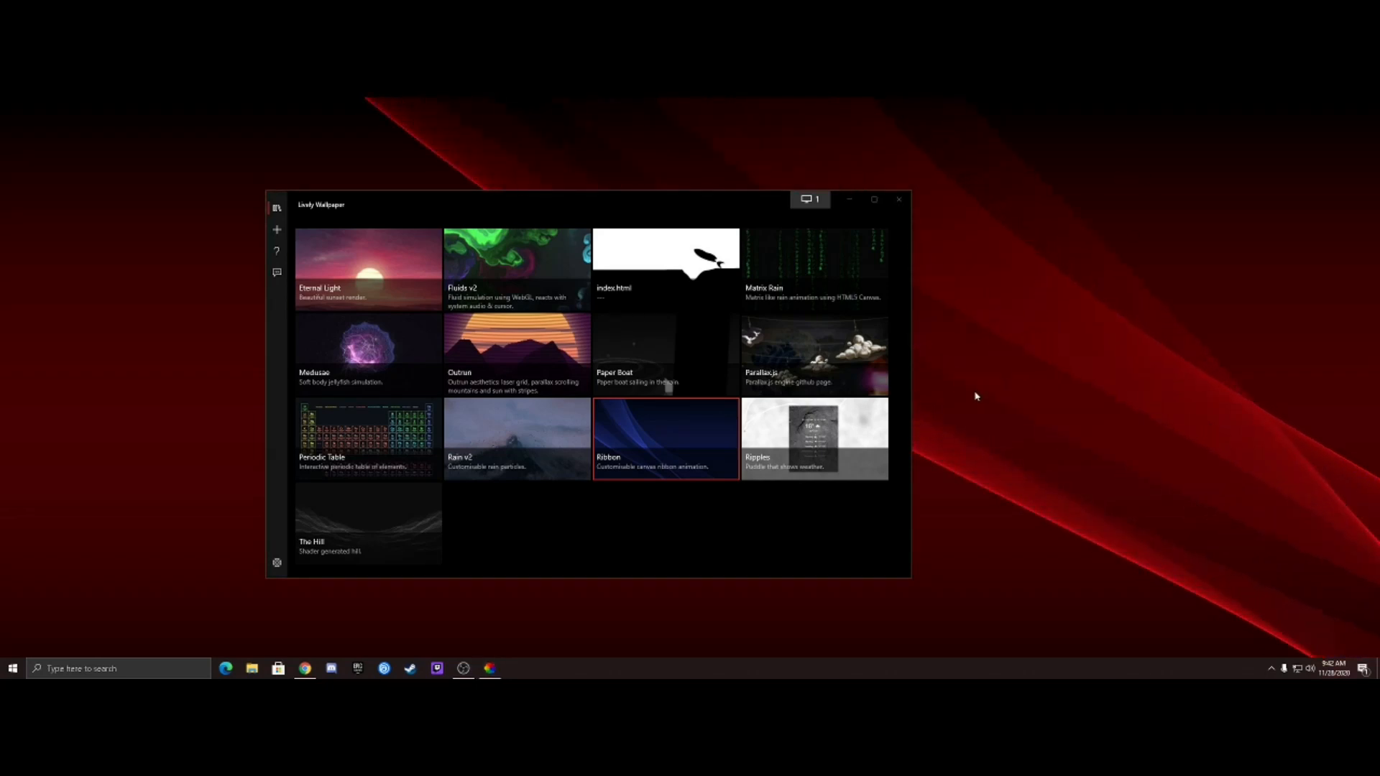
pyautogui.click(560, 452)
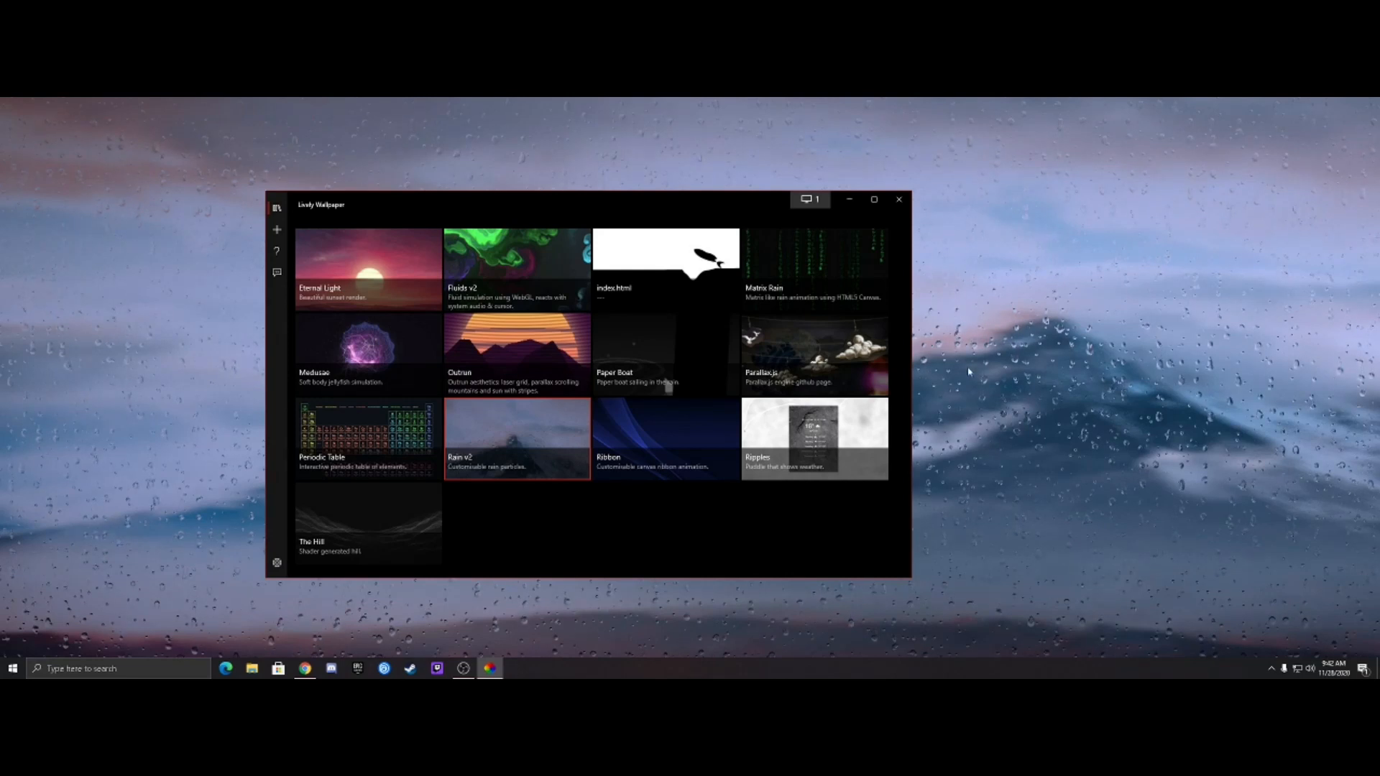
# - Apply the Periodic Table wallpaper, enlarge the Cobalt element on the desktop, and nudge the Lively window right
pyautogui.click(384, 444)
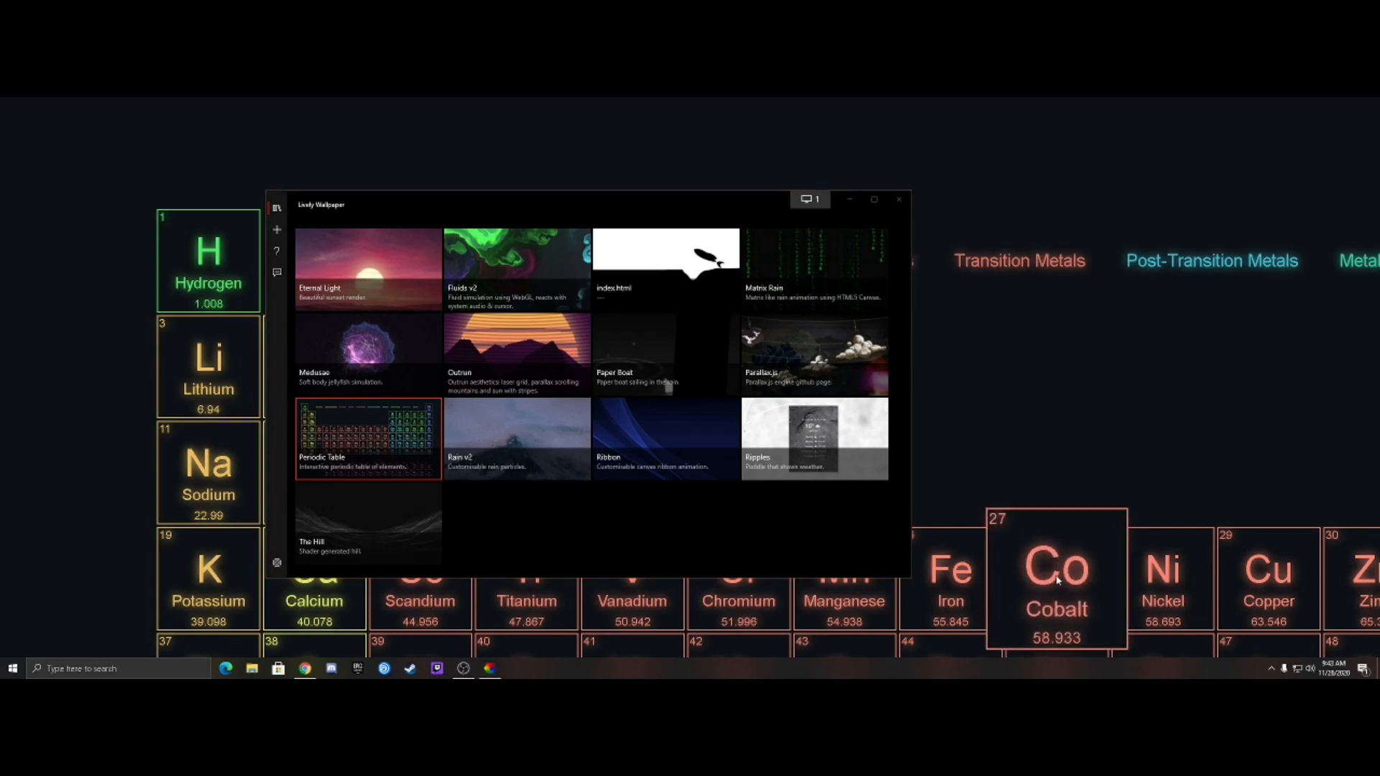
pyautogui.click(1060, 533)
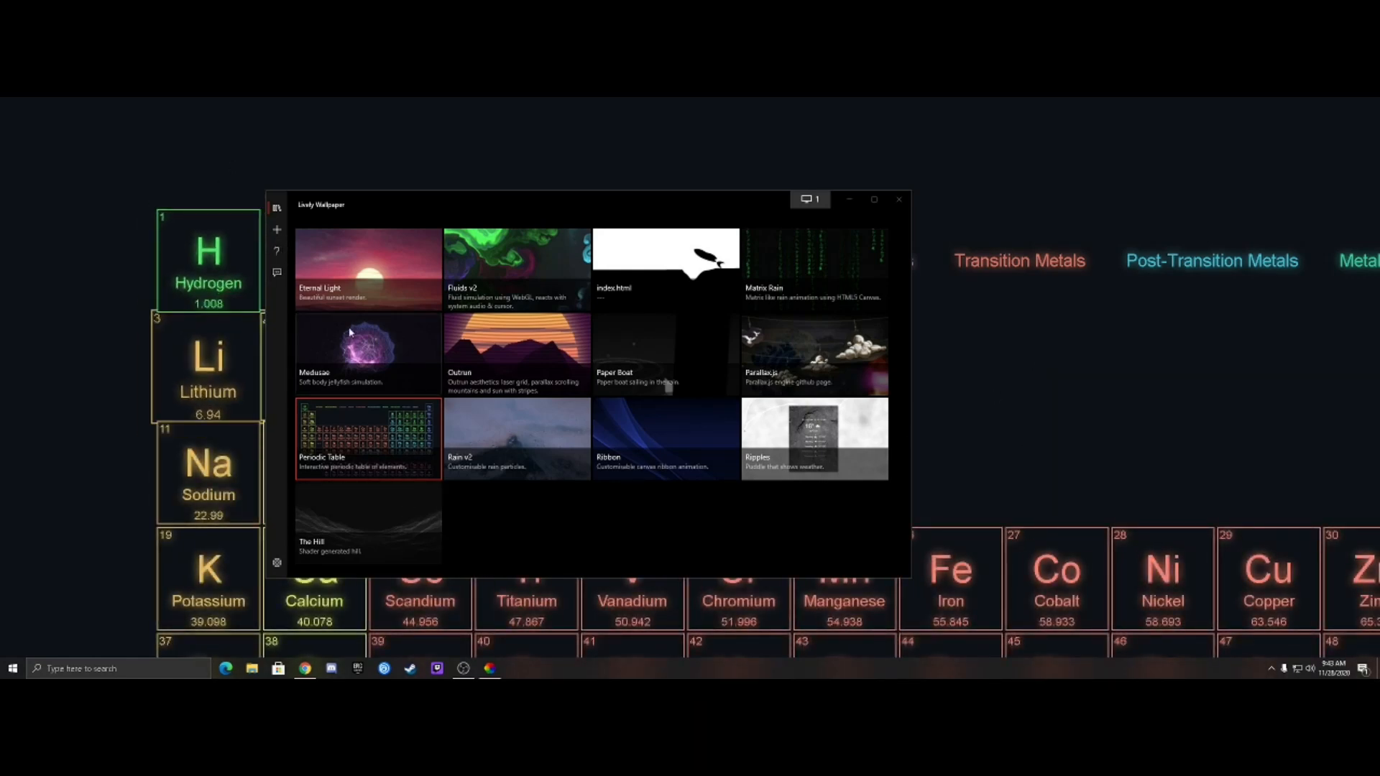
pyautogui.moveTo(572, 222); pyautogui.dragTo(753, 219)
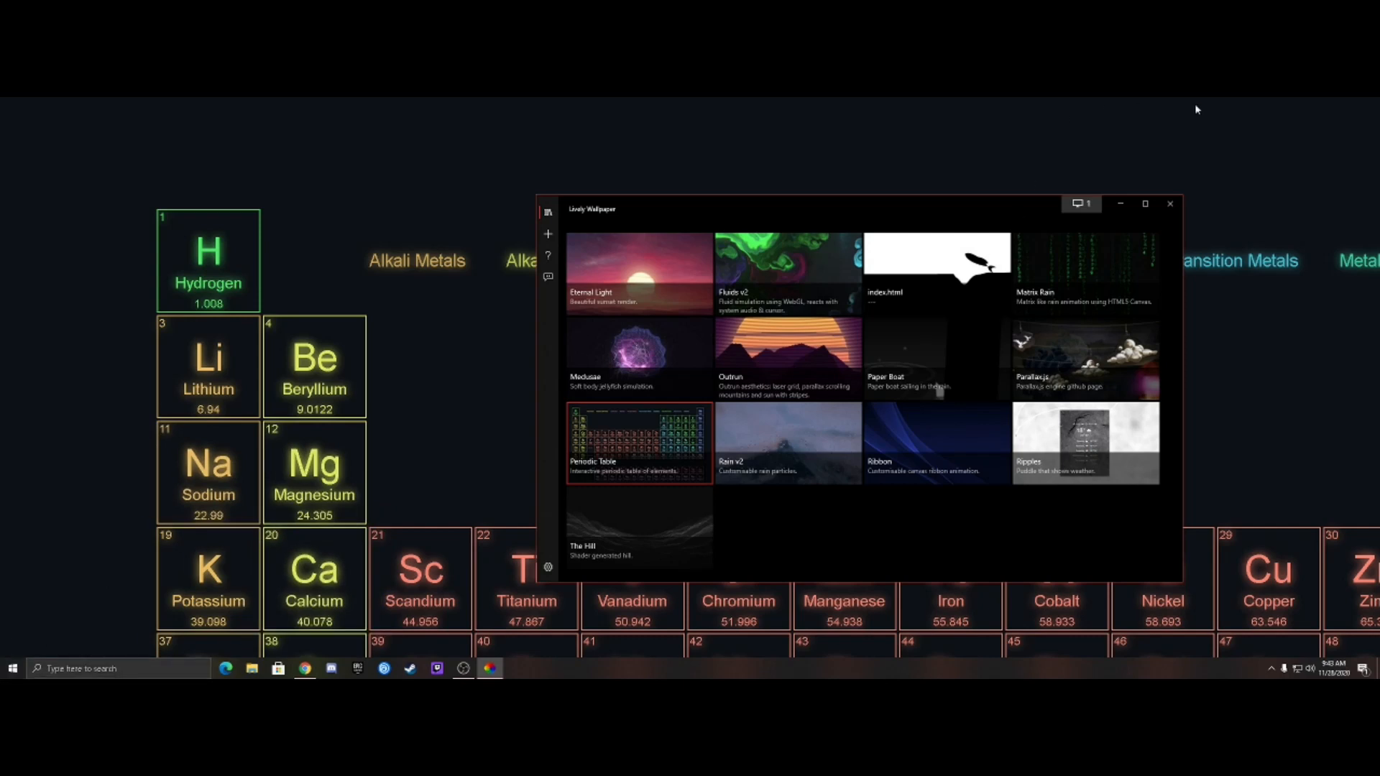
pyautogui.click(464, 669)
# - Reopen Lively from its tray icon and apply the black-and-white index.html fish scene as wallpaper
pyautogui.click(1168, 206)
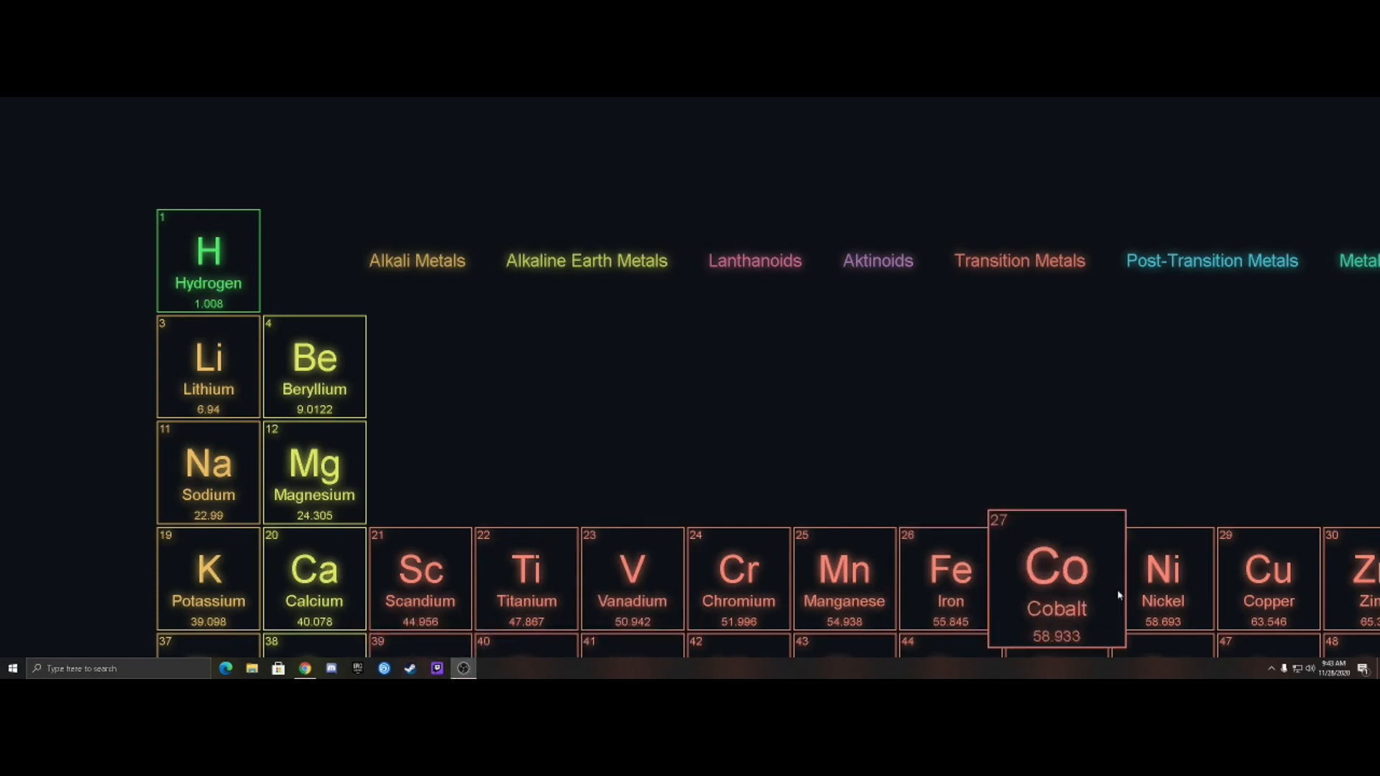
pyautogui.click(1272, 668)
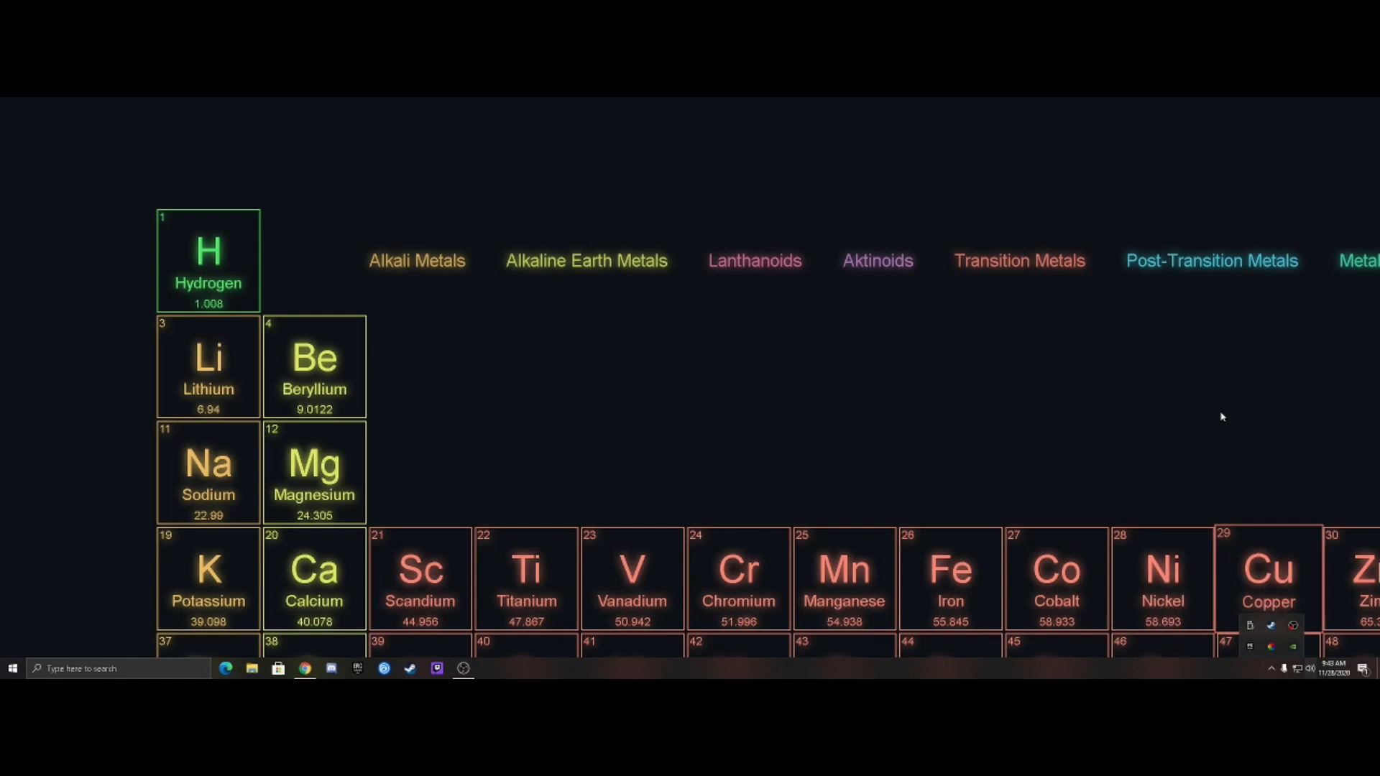
pyautogui.rightClick(1274, 649)
pyautogui.click(1186, 561)
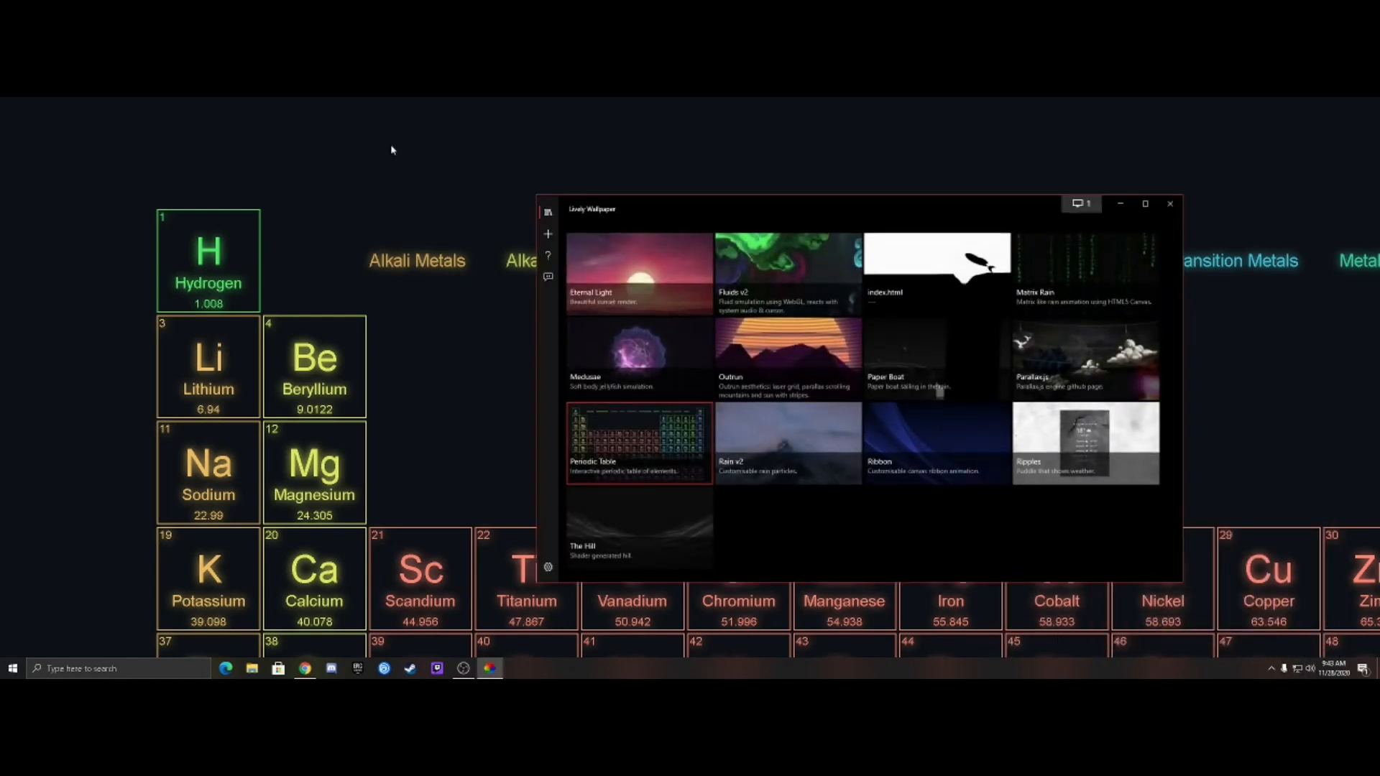
pyautogui.click(943, 263)
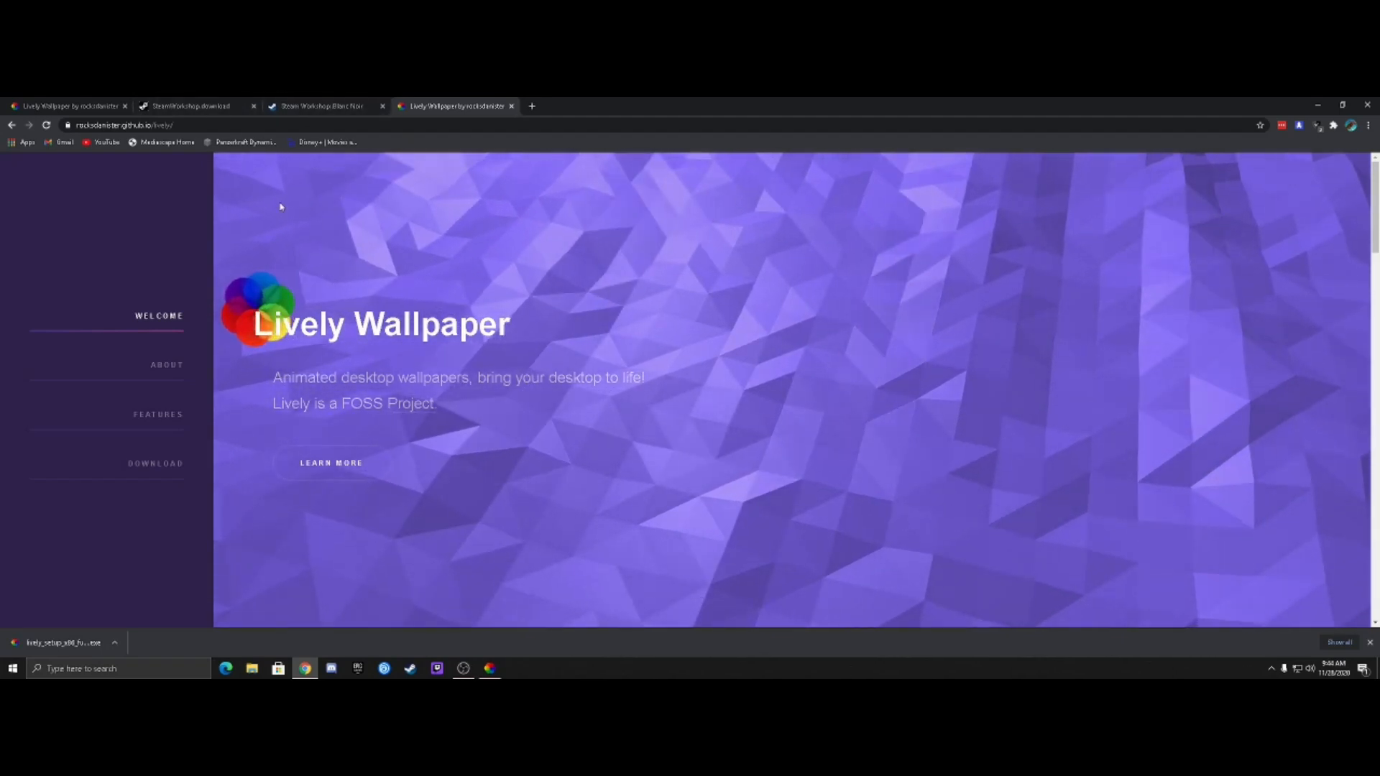
# - Search 'blanc noir wallpaper engine', go to the Steam Workshop Blanc Noir tab and copy its URL
pyautogui.click(532, 106)
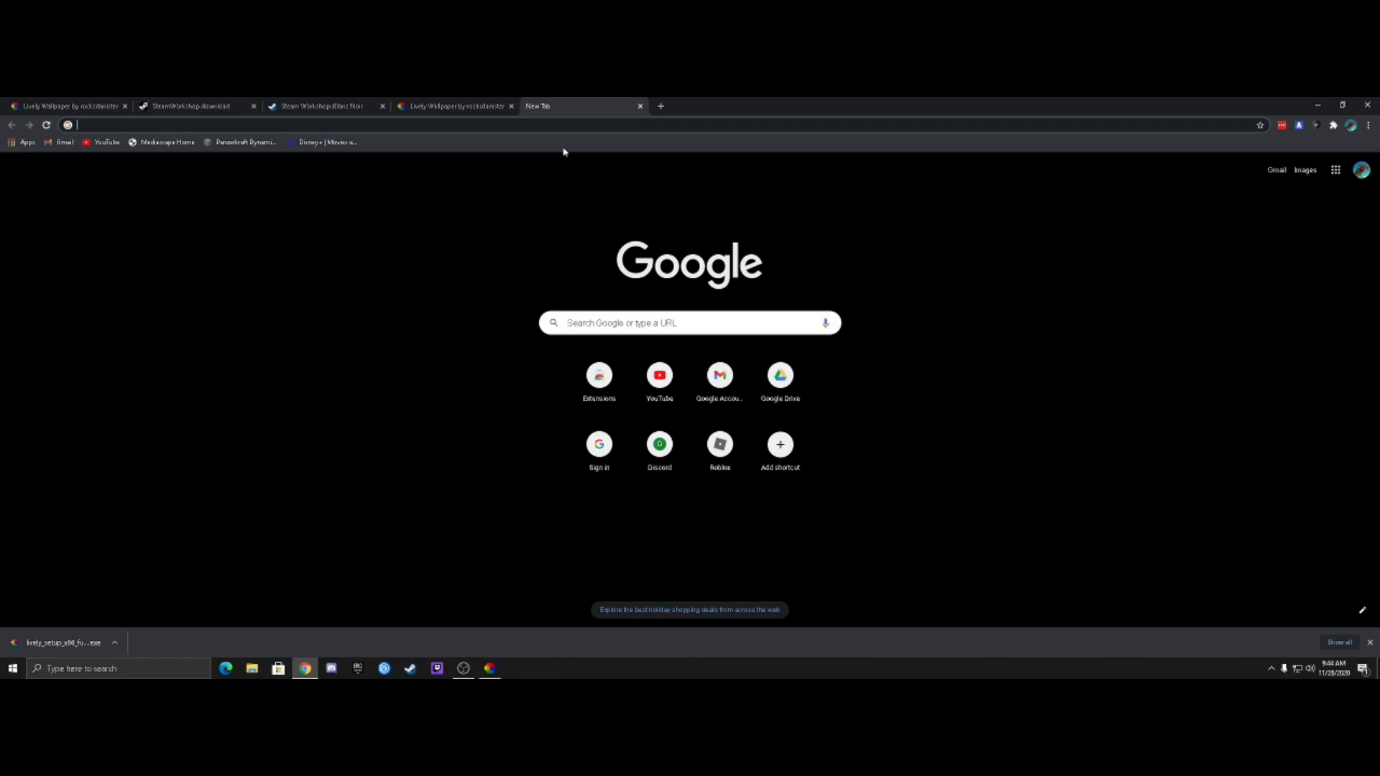
pyautogui.write('blanc no')
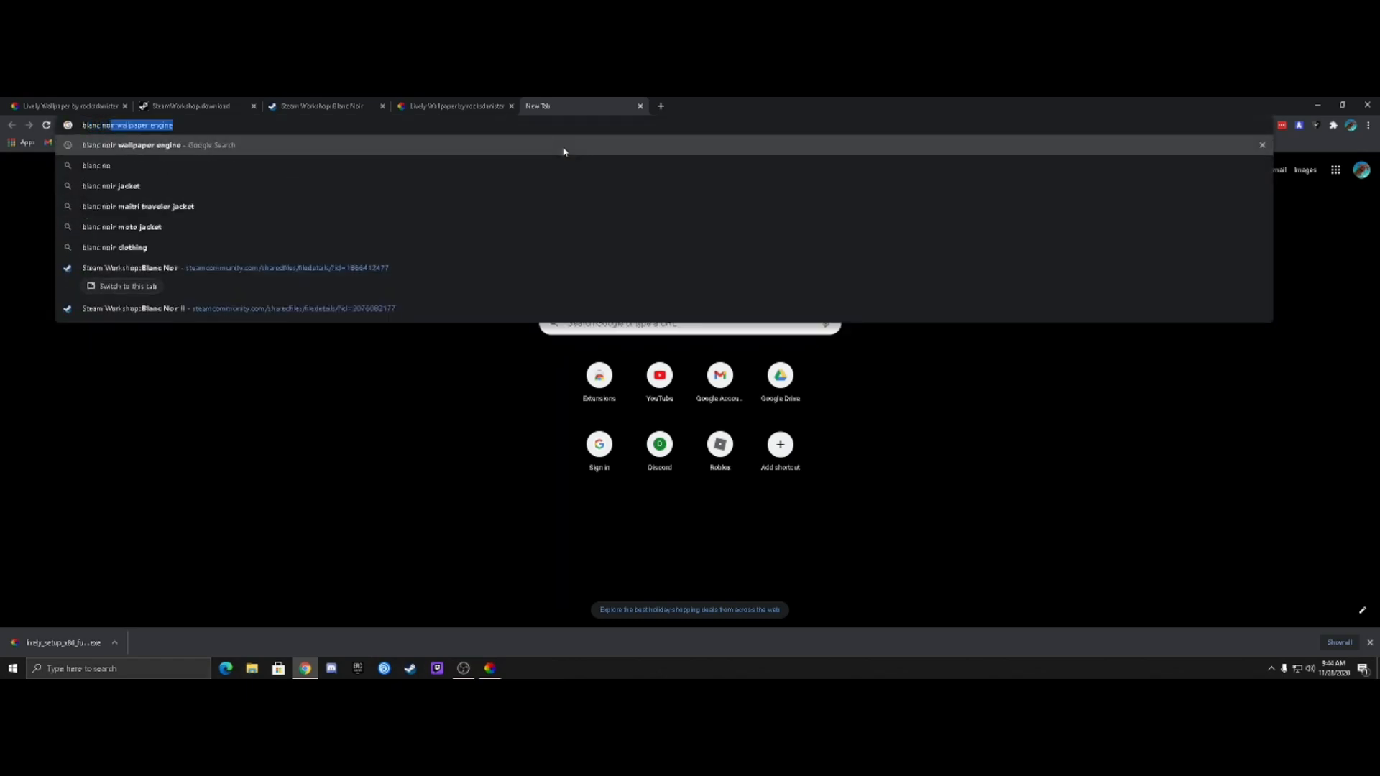
pyautogui.write('ir')
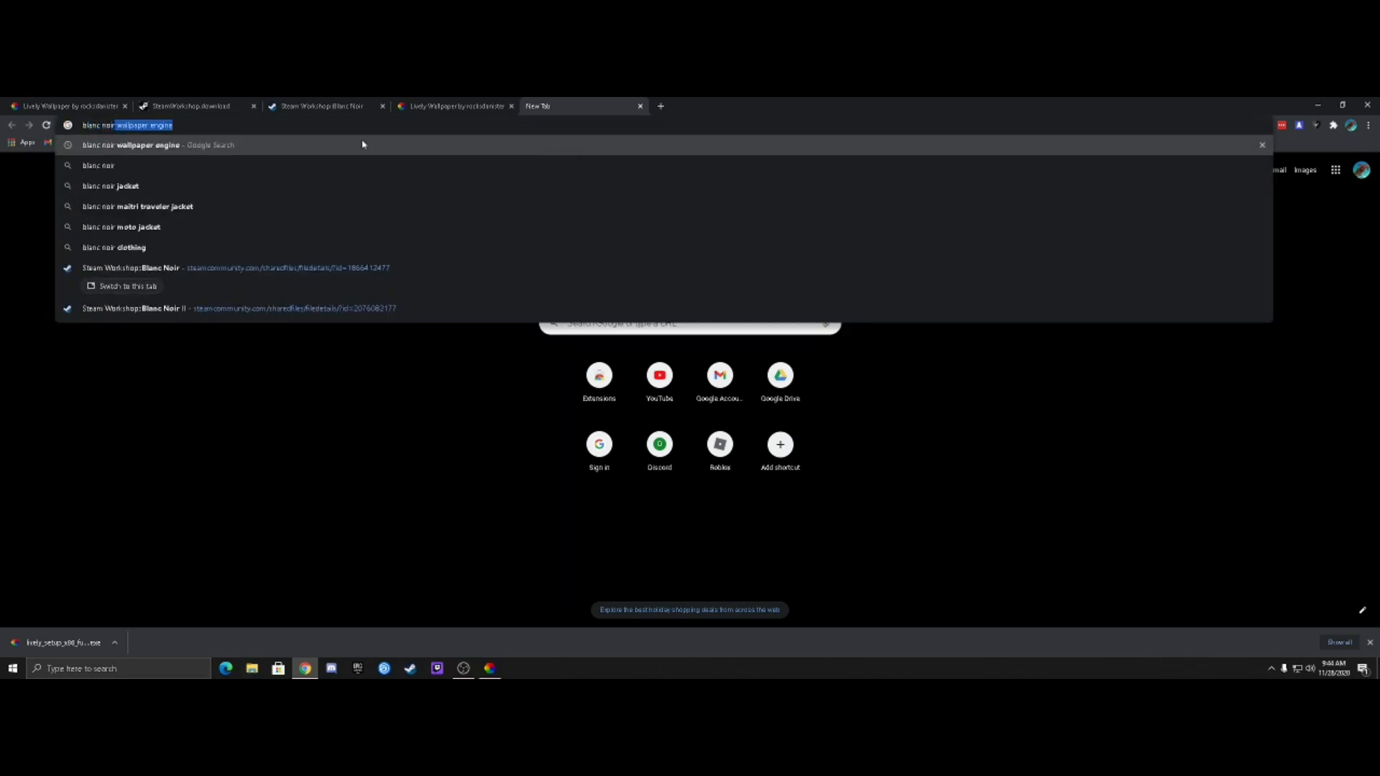
pyautogui.press('Return')
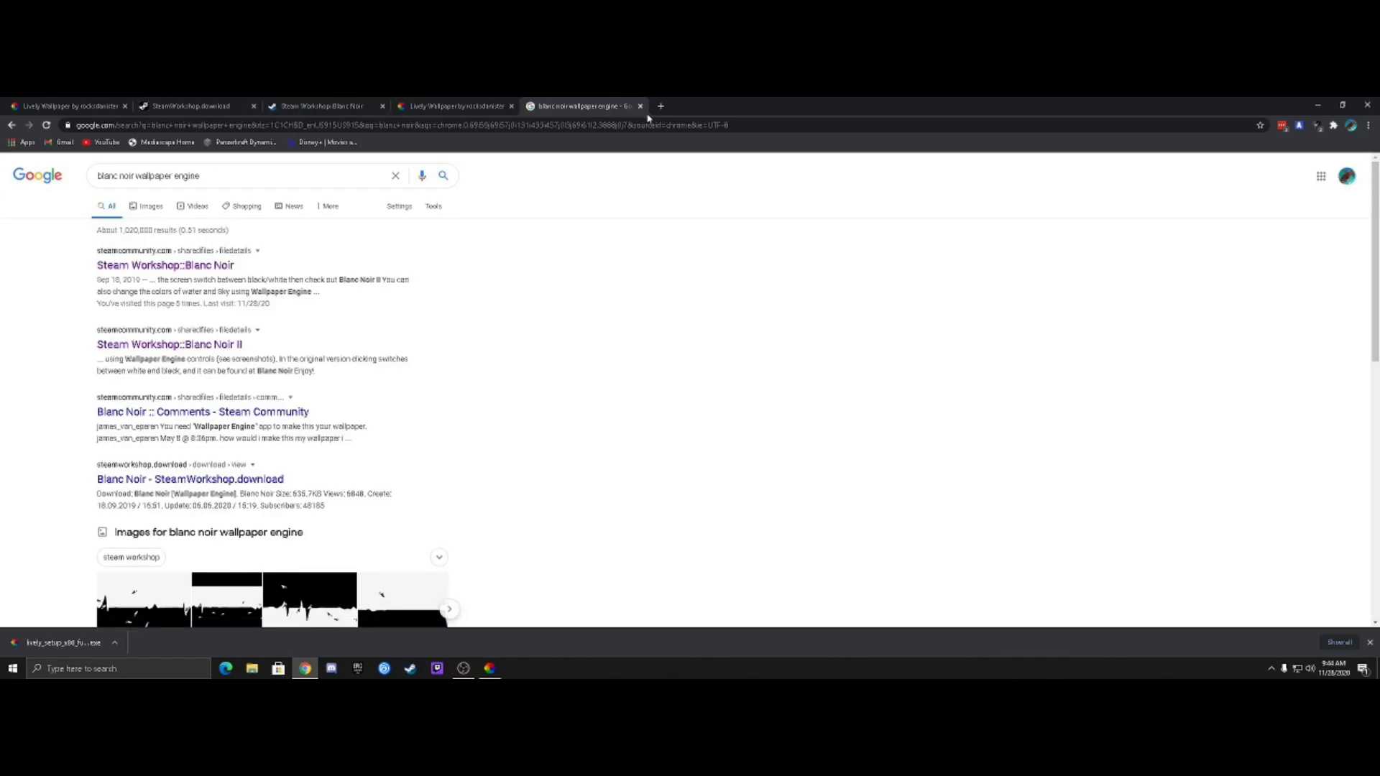
pyautogui.click(639, 105)
pyautogui.click(370, 107)
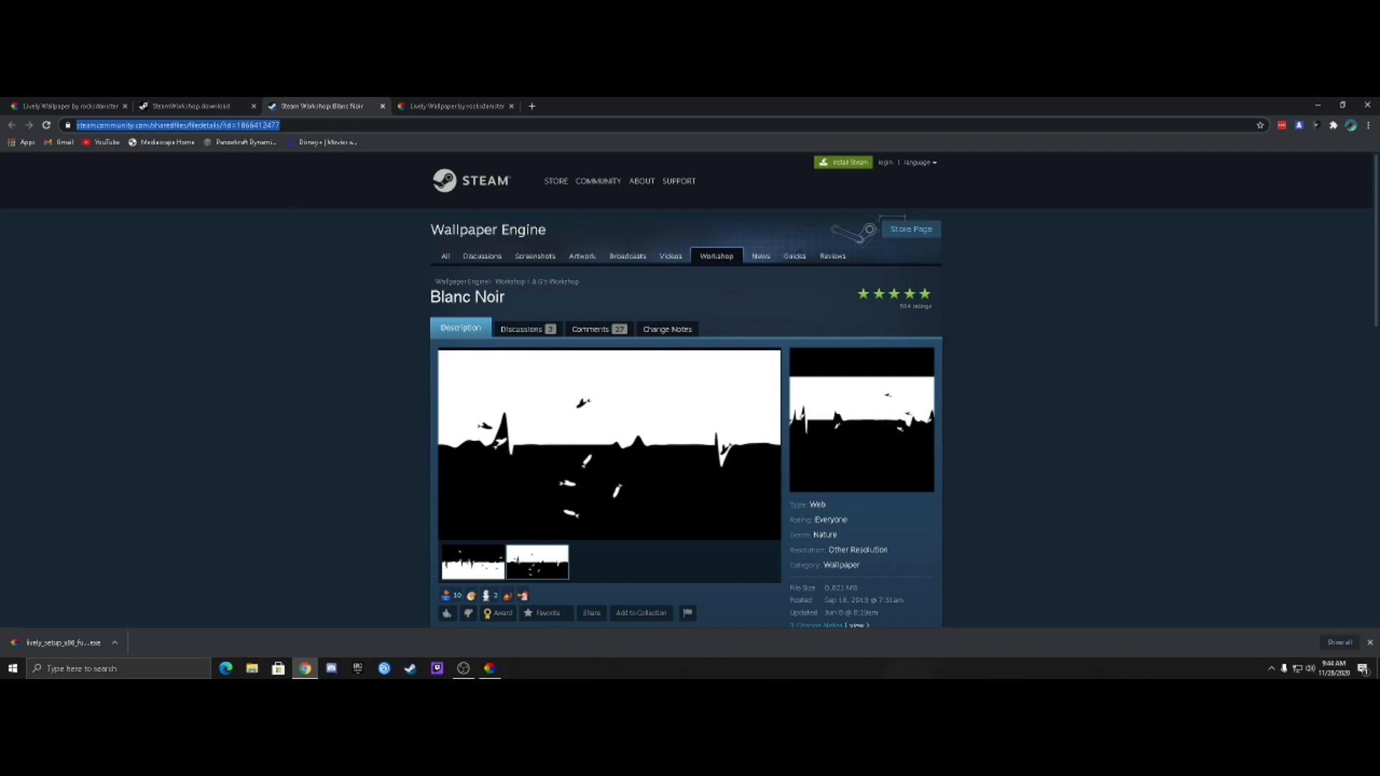
pyautogui.rightClick(255, 126)
pyautogui.click(279, 187)
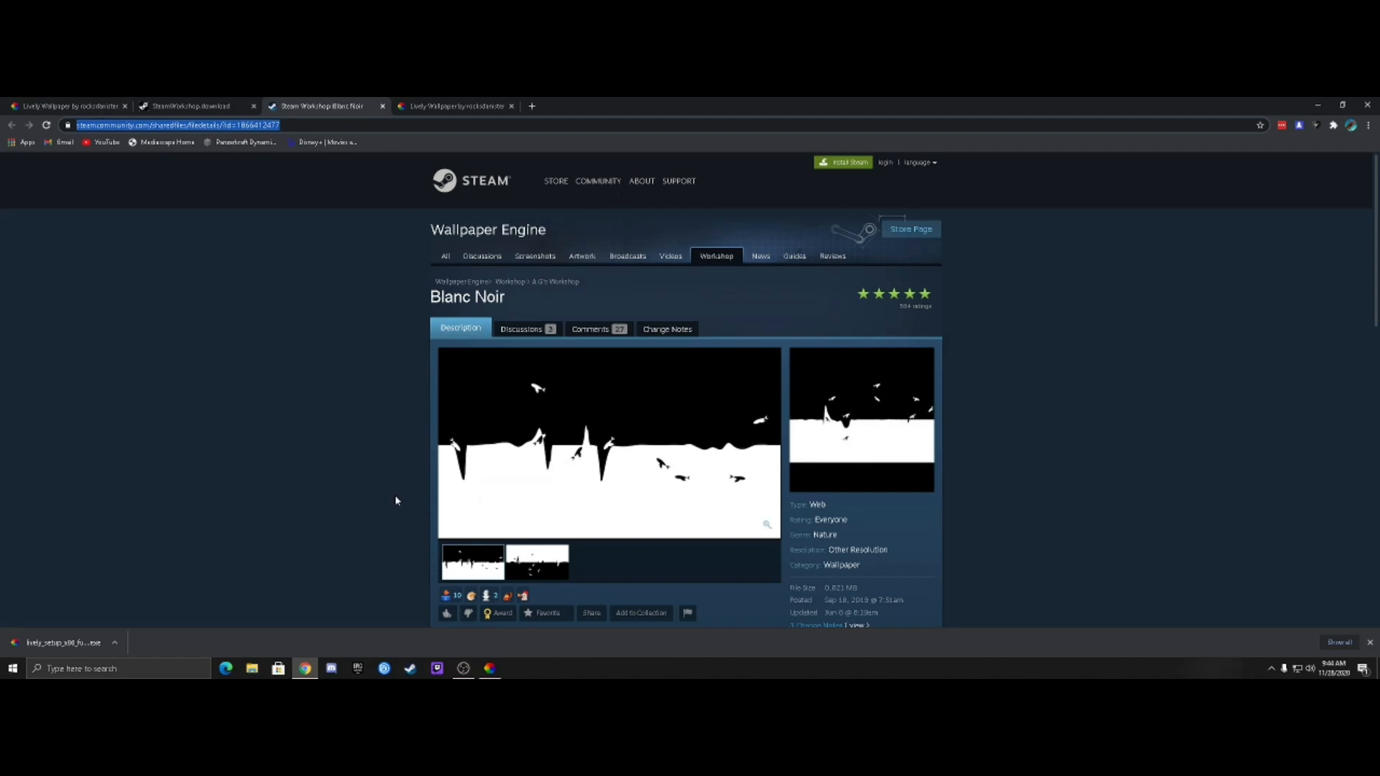
# - Tidy the browser tabs, return to SteamWorkshop.download and request the Blanc Noir download from the pasted URL
pyautogui.click(162, 106)
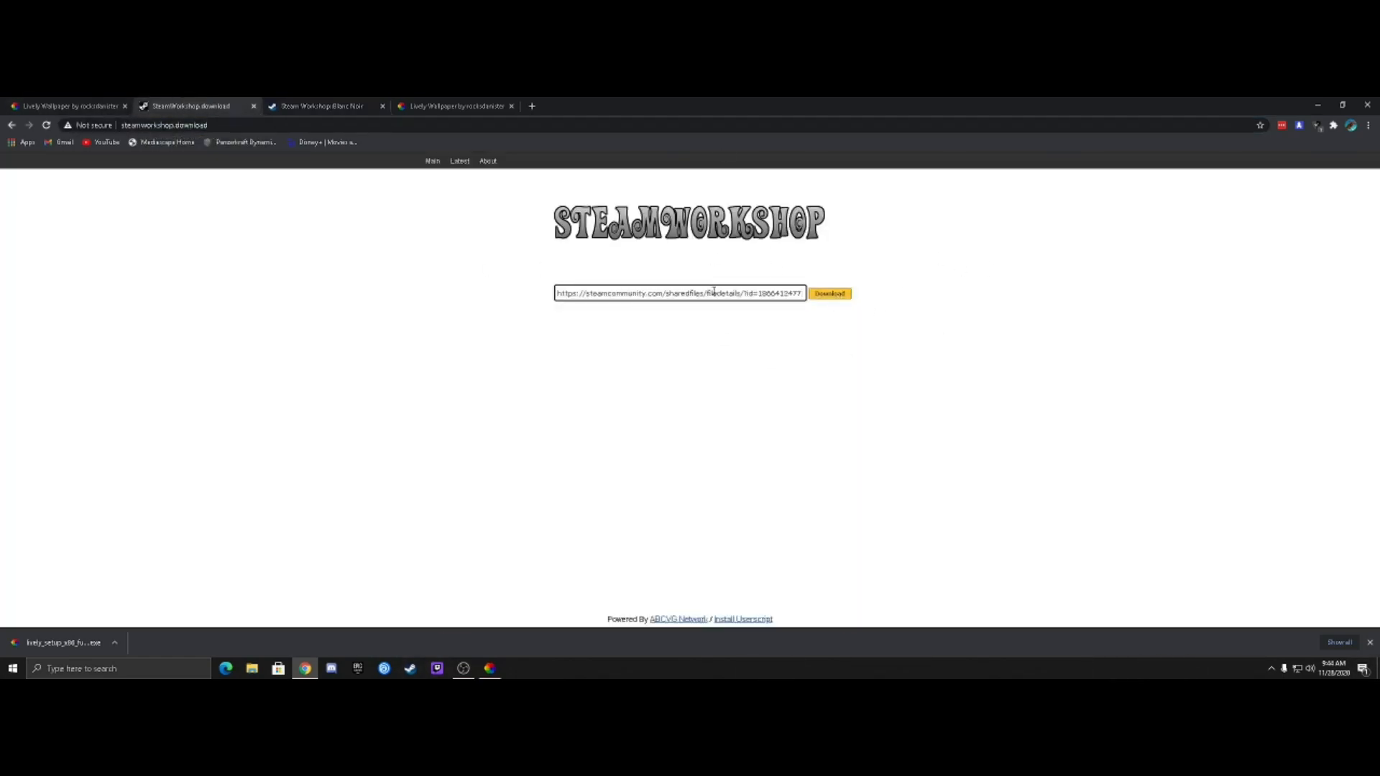
pyautogui.hotkey('ctrl', '1')
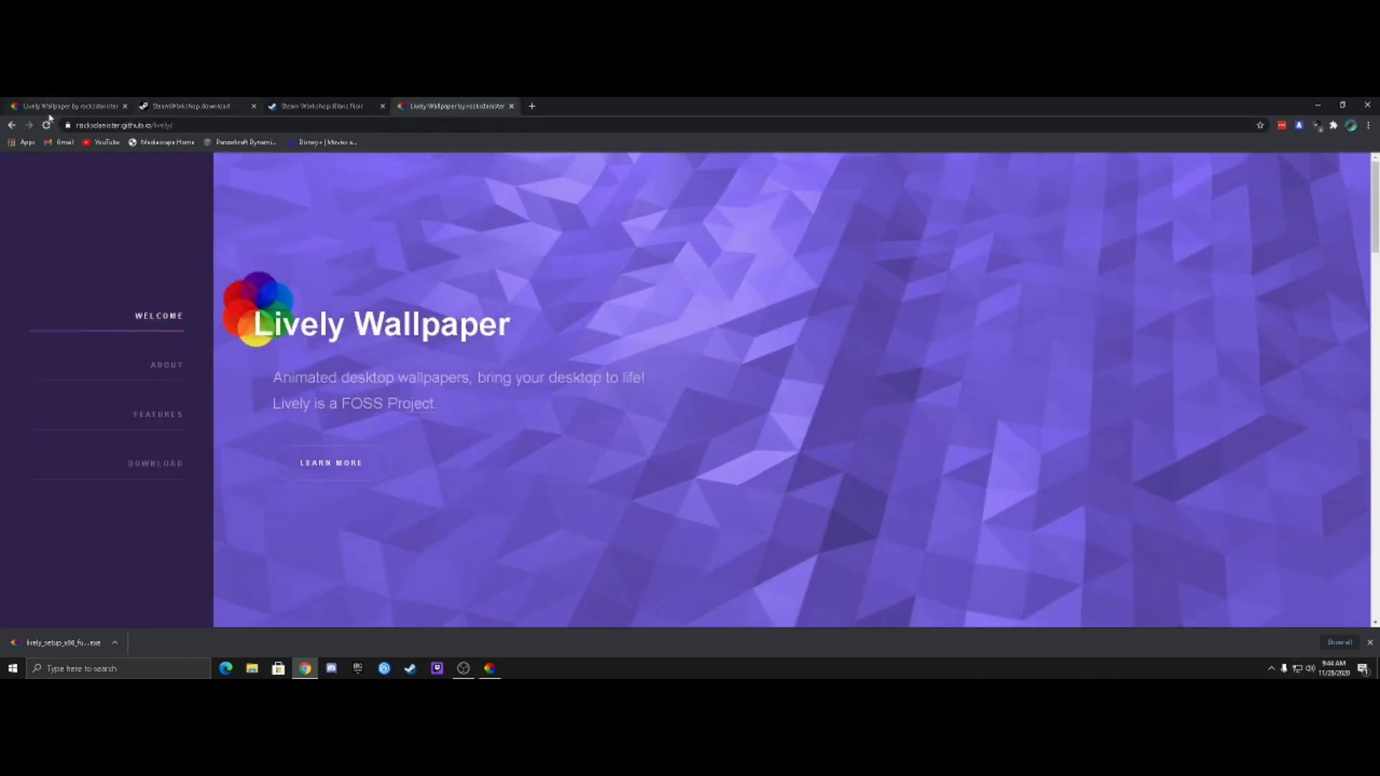
pyautogui.click(452, 106)
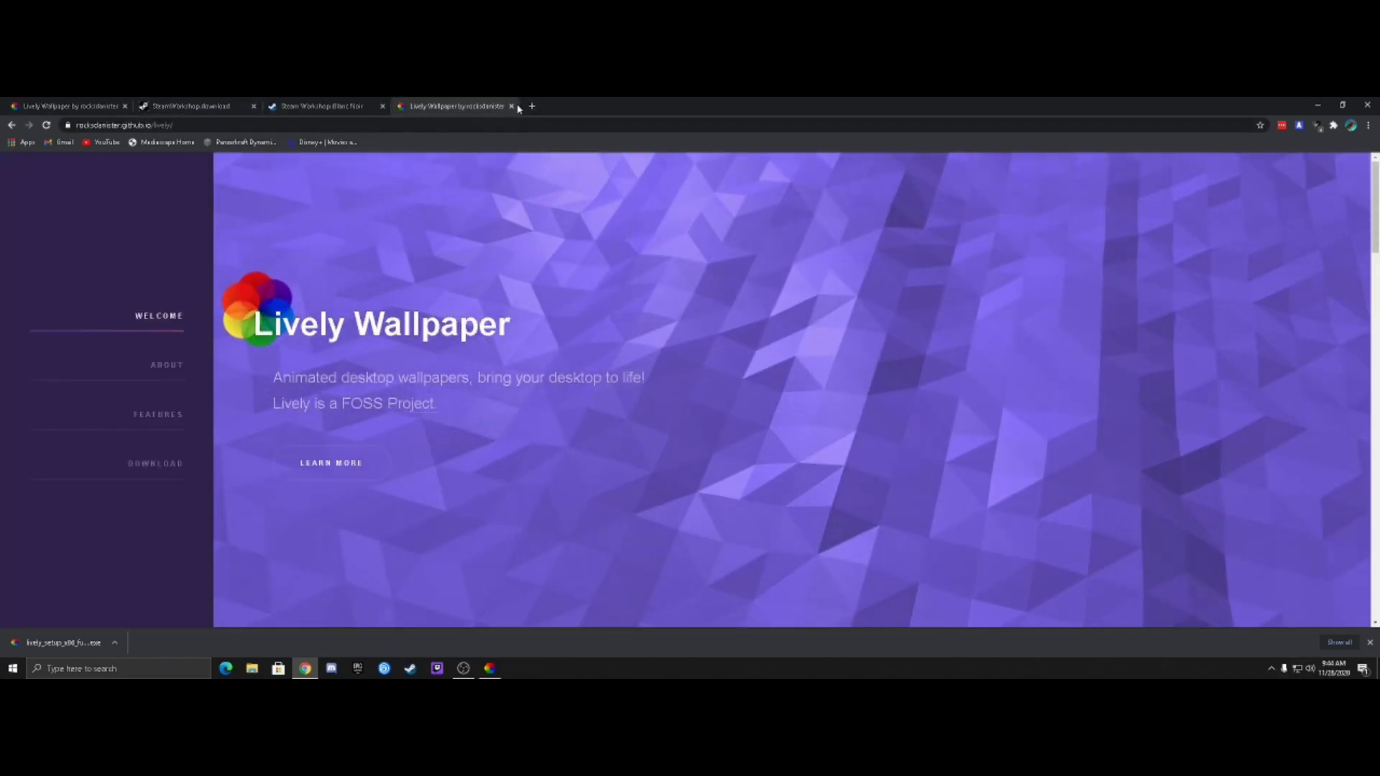
pyautogui.click(512, 107)
pyautogui.click(195, 108)
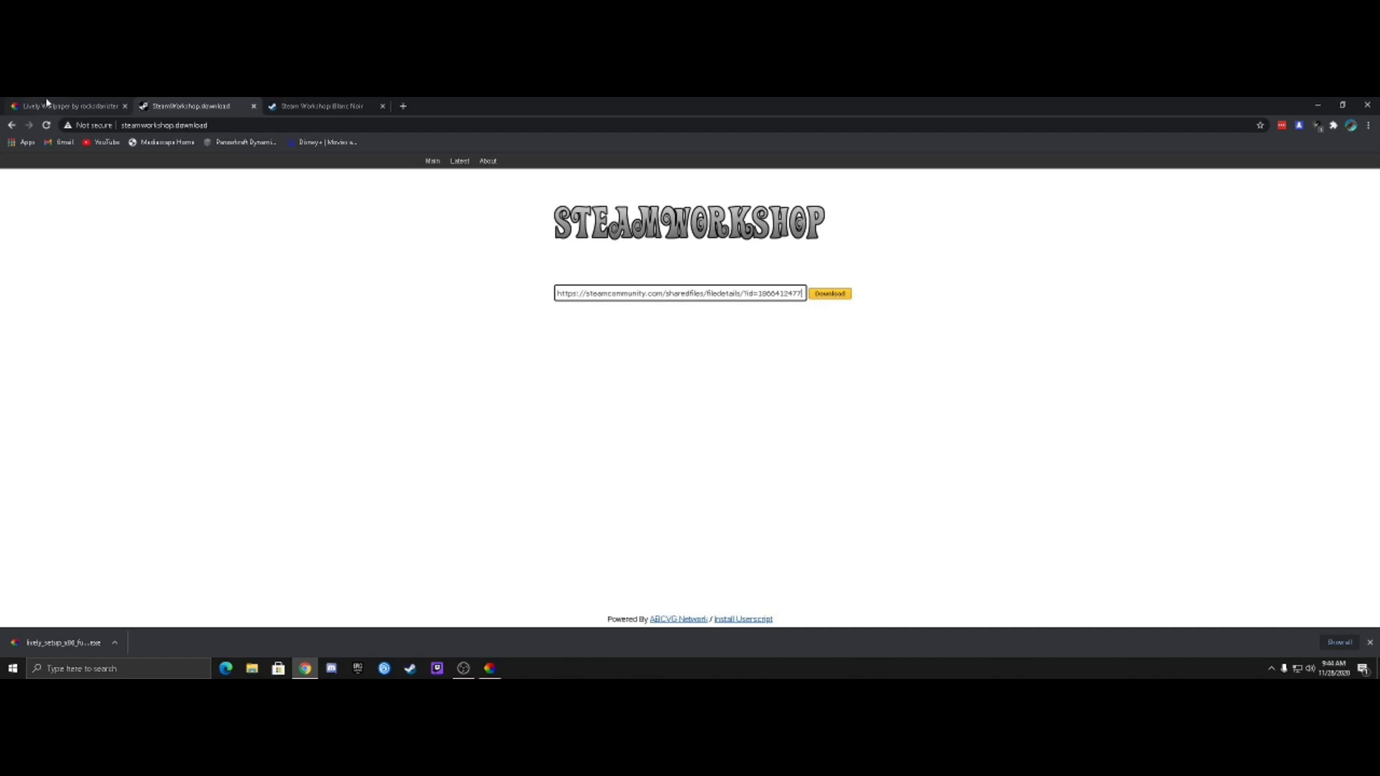
pyautogui.hotkey('ctrl', '1')
pyautogui.click(196, 109)
pyautogui.click(323, 107)
pyautogui.click(194, 106)
pyautogui.click(837, 297)
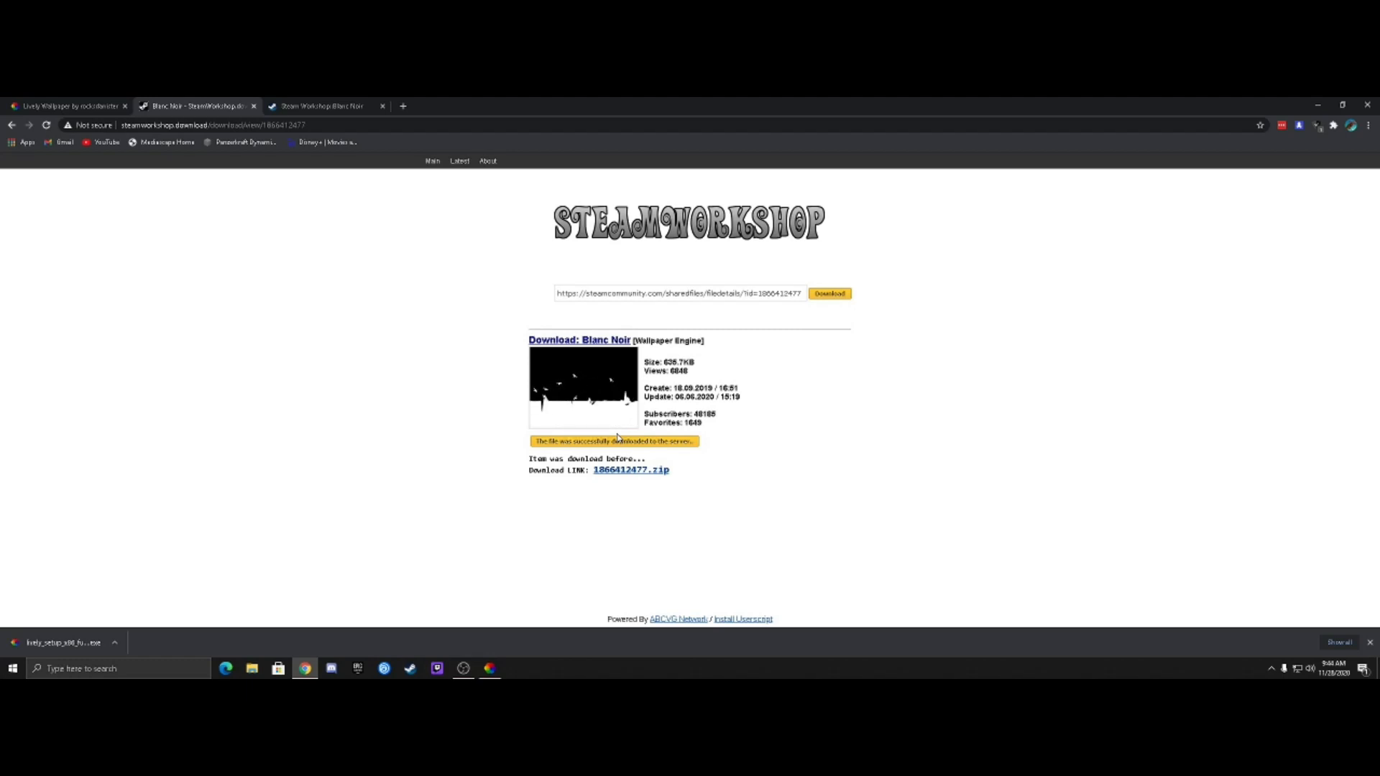
# - Download 1866412477.zip and show it in its Downloads folder
pyautogui.click(634, 473)
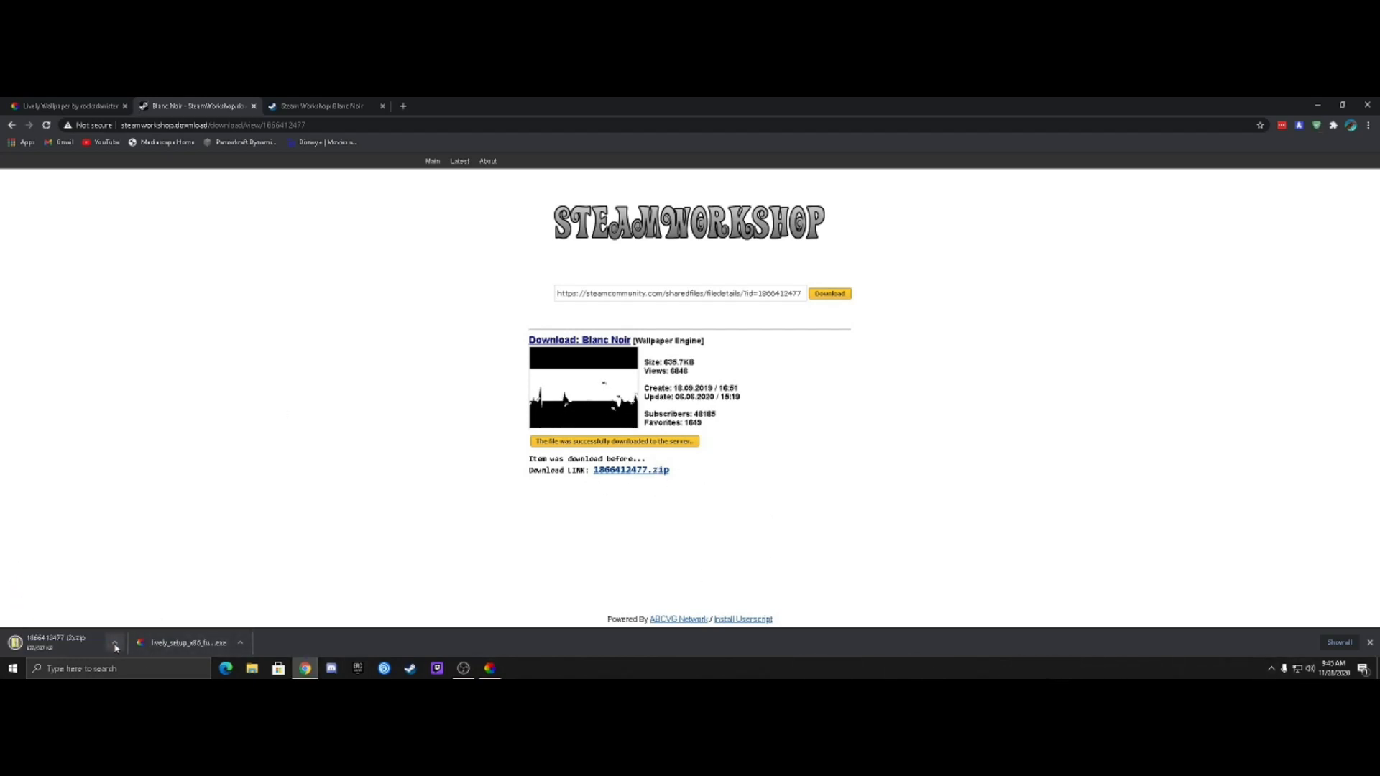
pyautogui.click(115, 643)
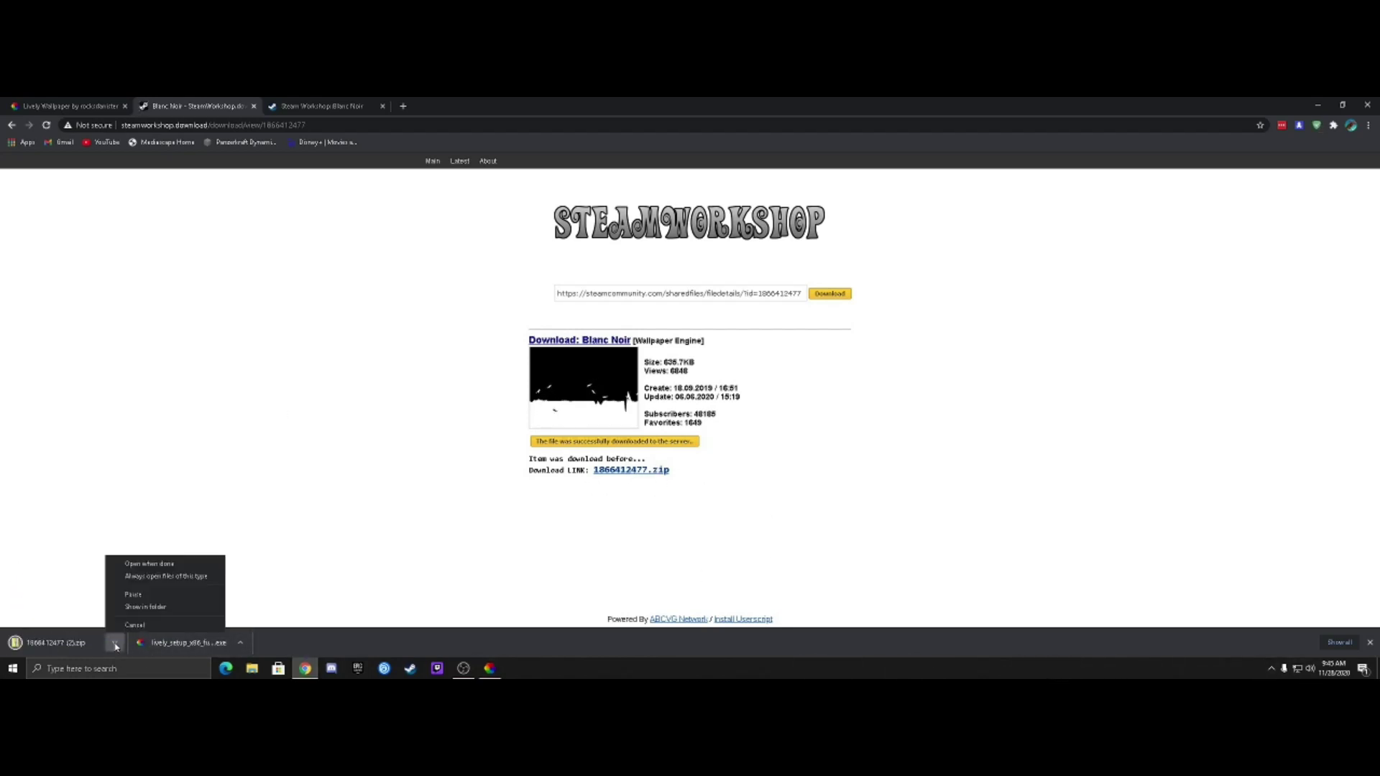
pyautogui.click(151, 608)
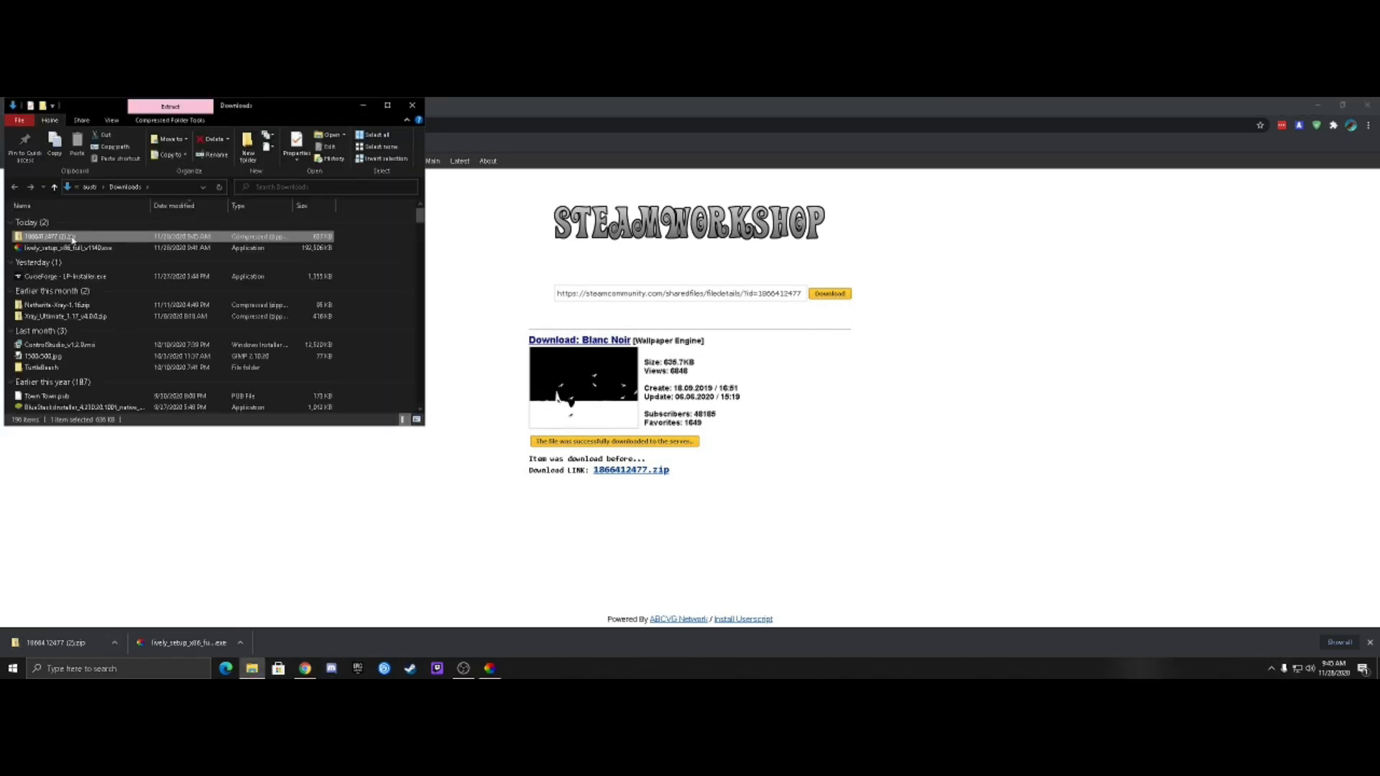
pyautogui.rightClick(73, 237)
pyautogui.click(106, 284)
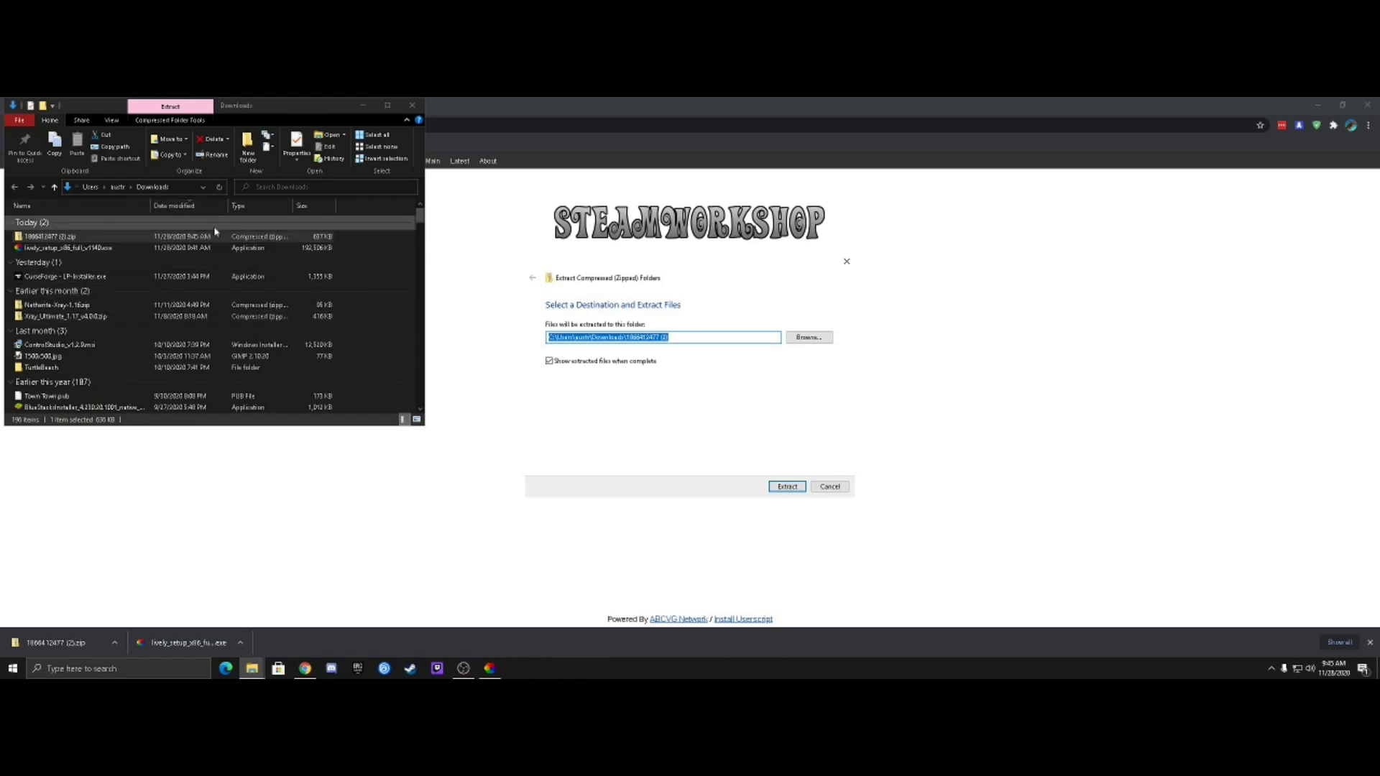
pyautogui.click(790, 487)
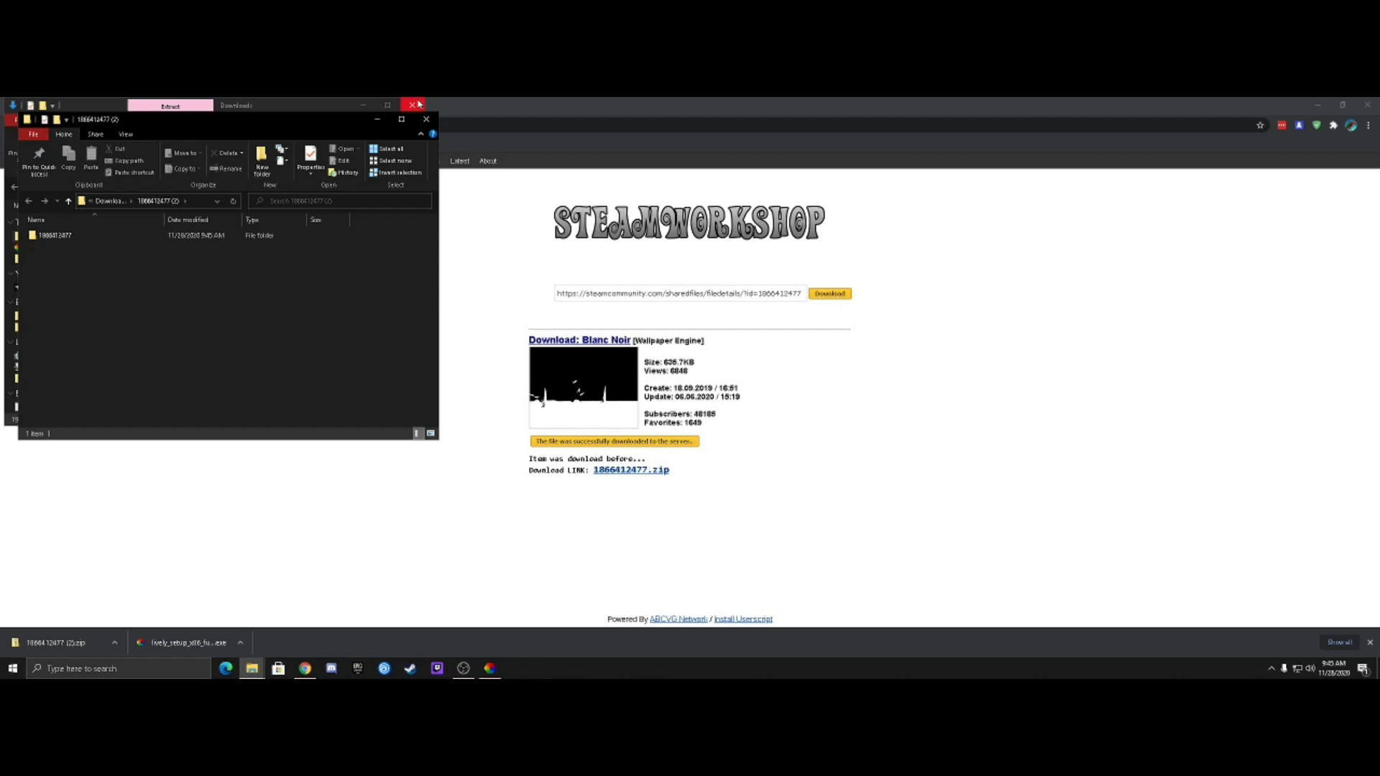
pyautogui.doubleClick(54, 235)
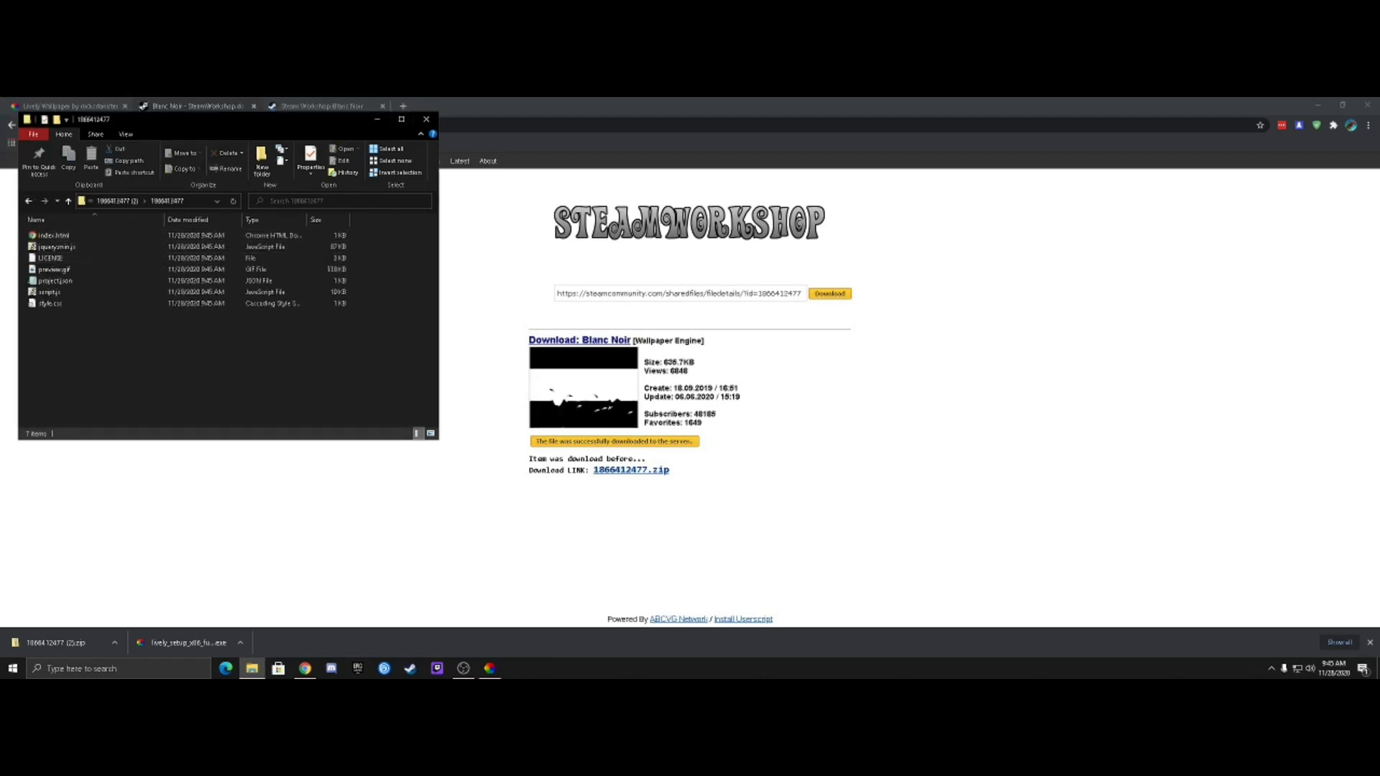
pyautogui.click(492, 669)
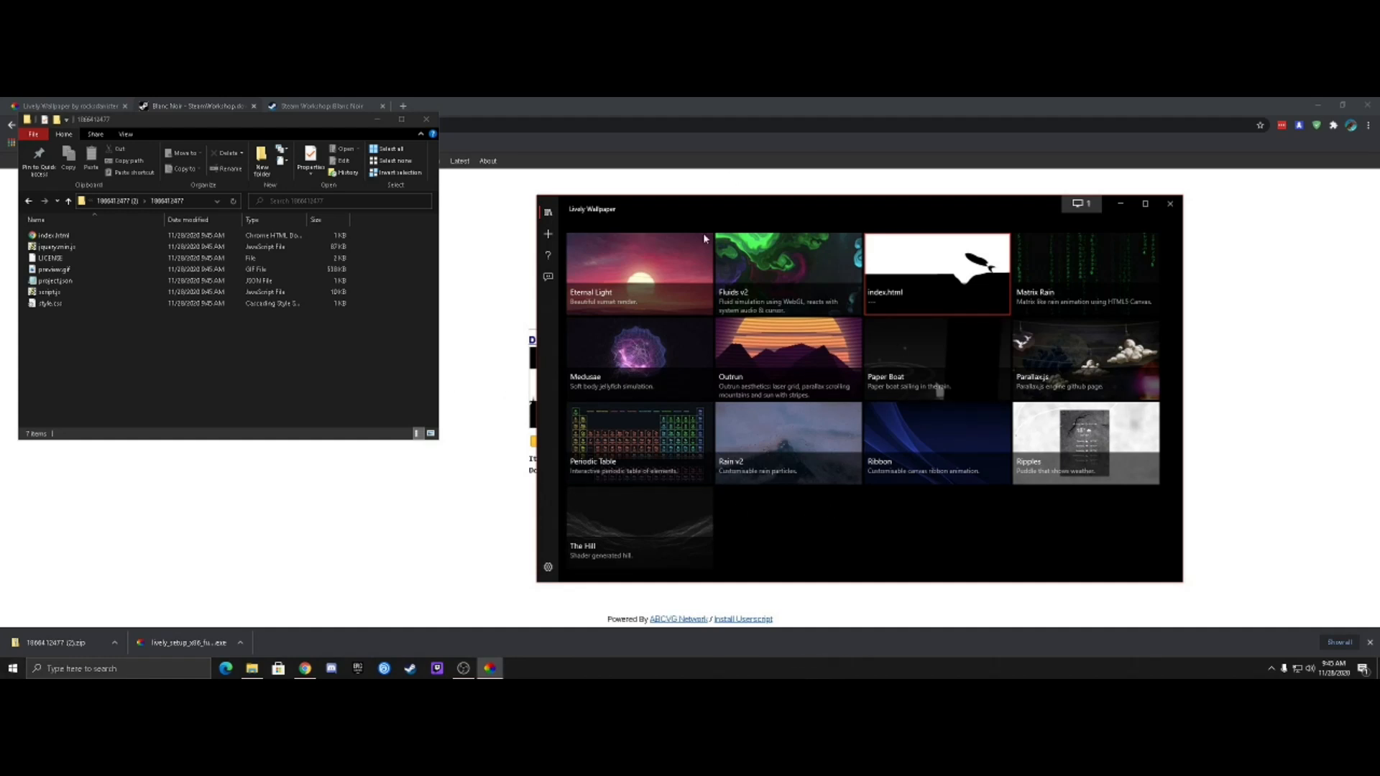
# - Drag index.html from the extracted folder over the Lively library to add Blanc Noir, then close File Explorer
pyautogui.click(548, 234)
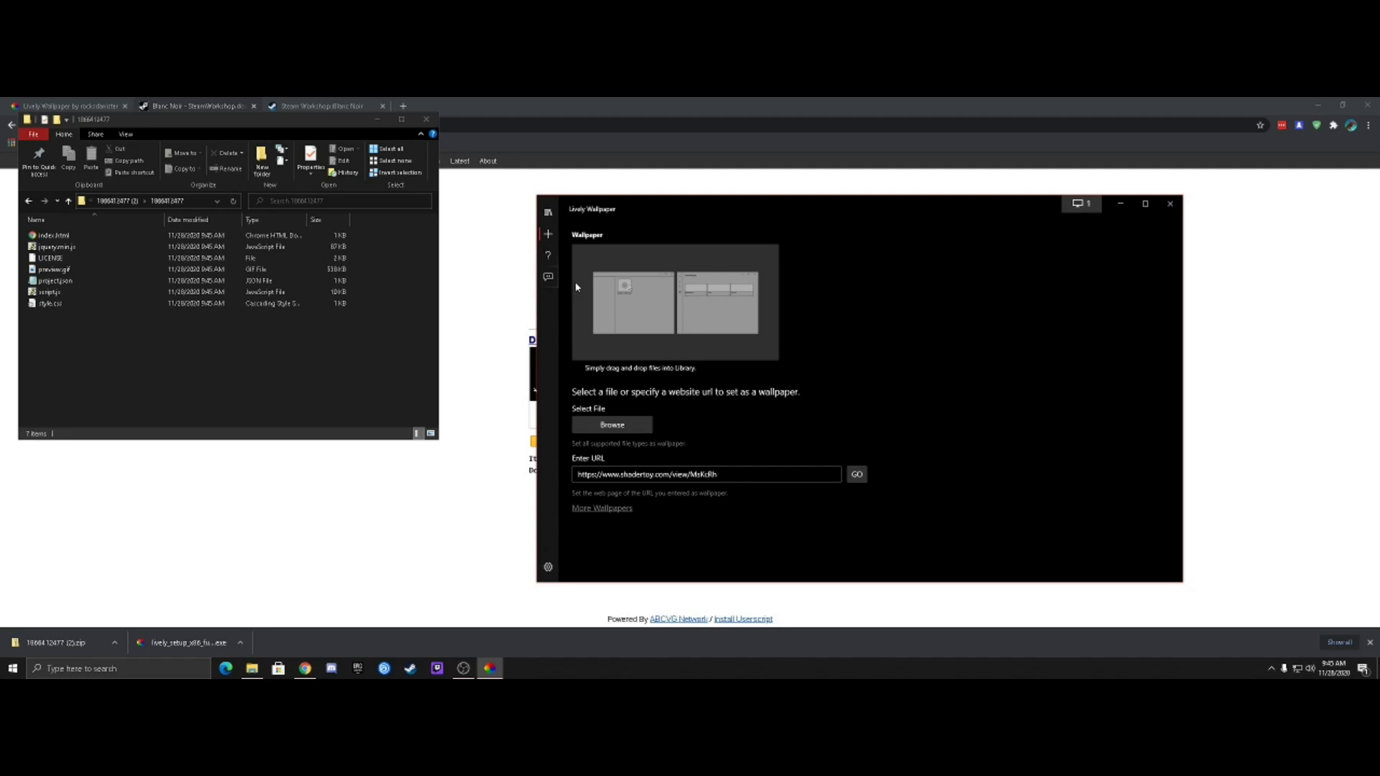
pyautogui.click(548, 211)
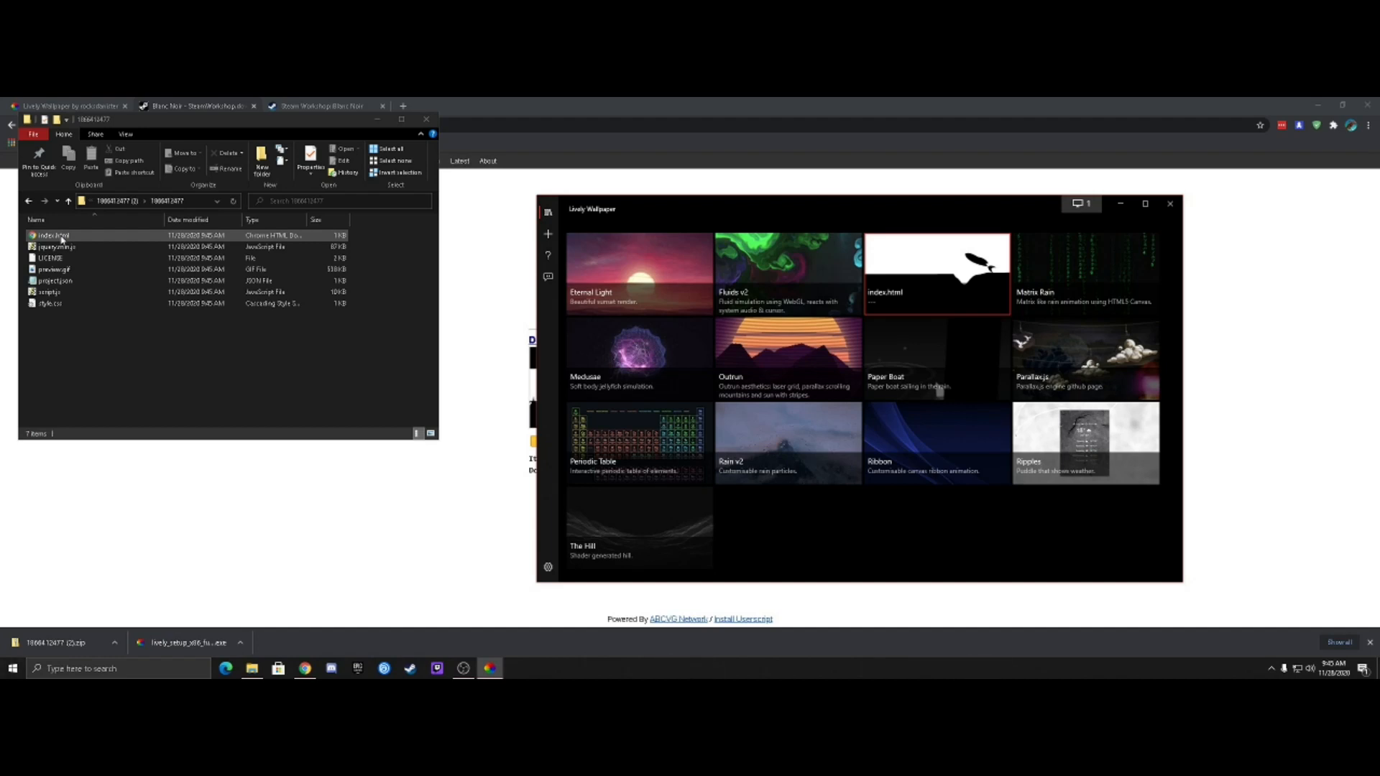
pyautogui.moveTo(61, 241); pyautogui.dragTo(763, 545)
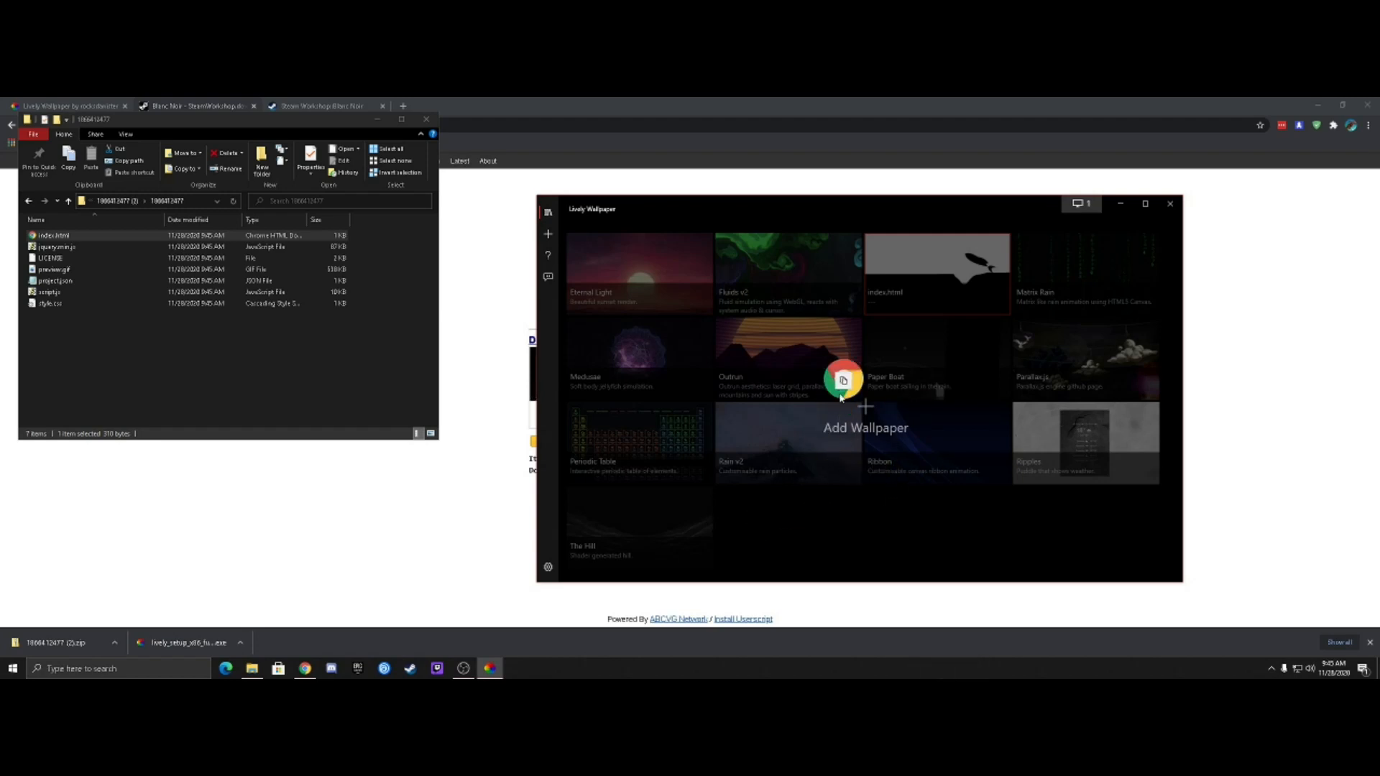
pyautogui.moveTo(763, 545)
pyautogui.mouseDown()
pyautogui.moveTo(987, 481)
pyautogui.moveTo(768, 545)
pyautogui.mouseUp()
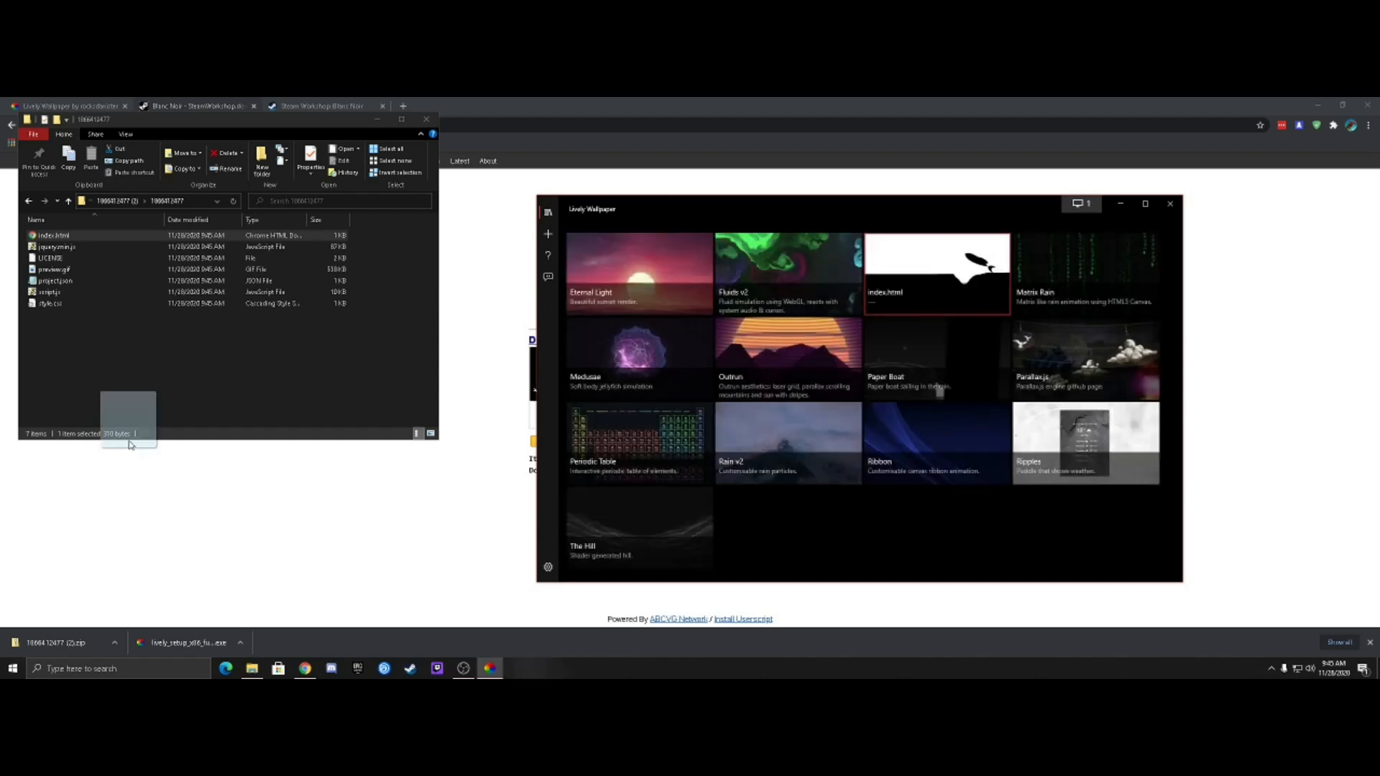
pyautogui.moveTo(768, 546); pyautogui.dragTo(78, 320)
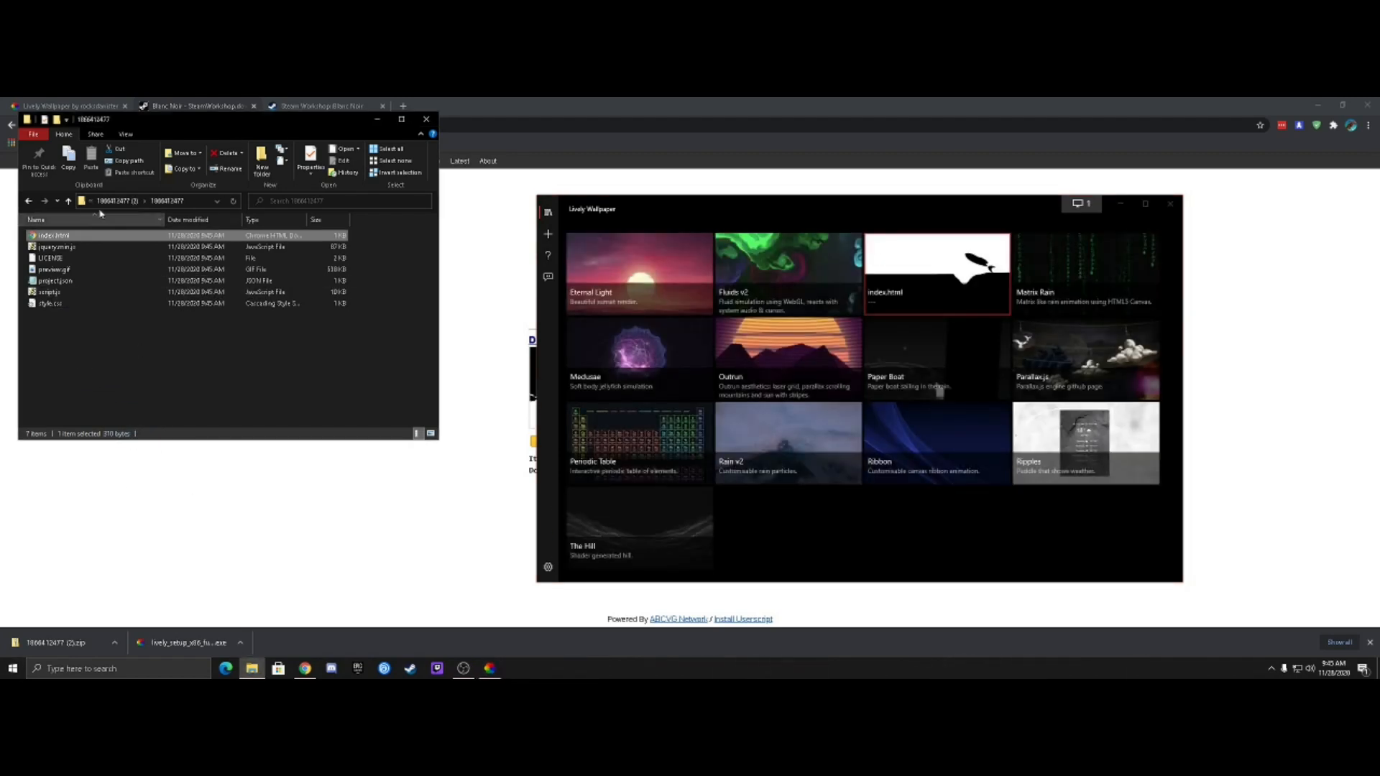
pyautogui.click(421, 120)
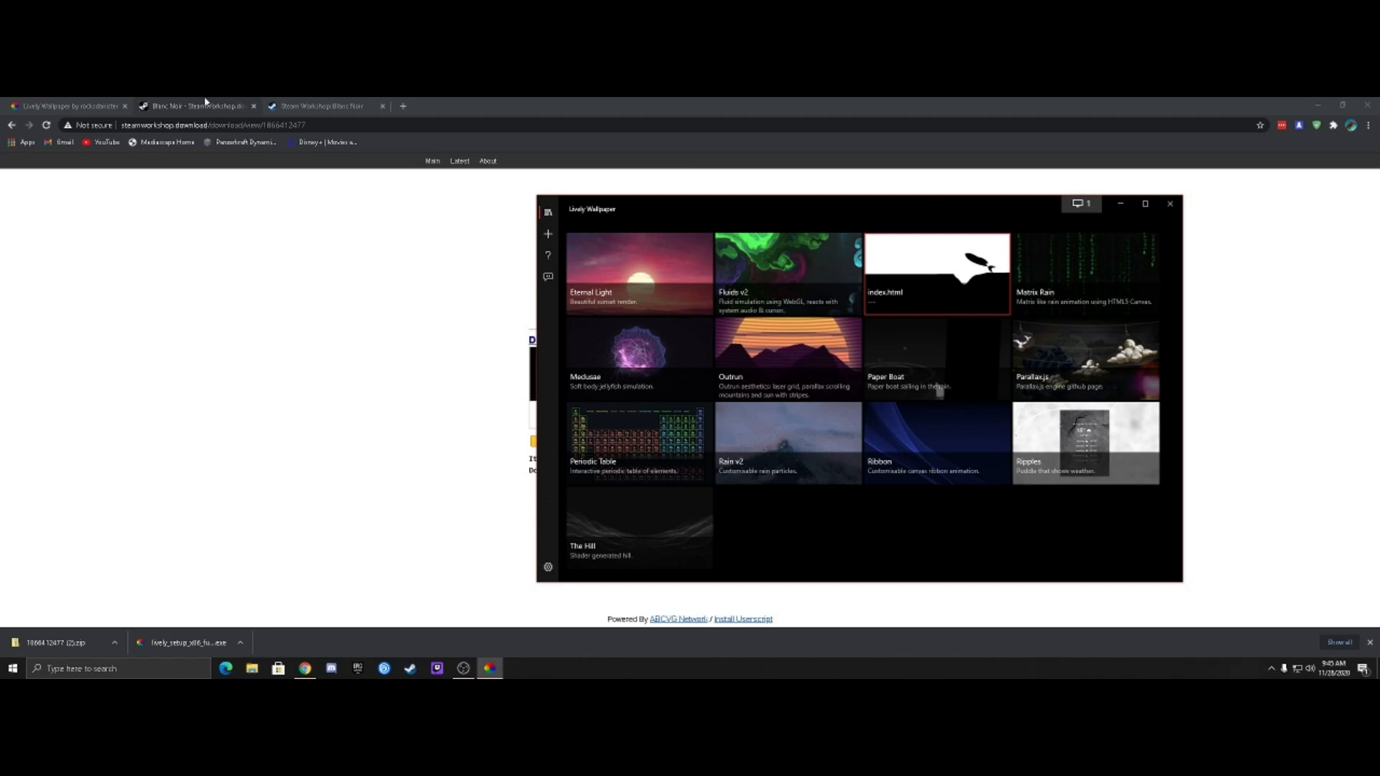
# - Return to the Lively Wallpaper site tab, browse its About and Features sections, and dismiss the downloads bar
pyautogui.click(77, 101)
pyautogui.click(324, 106)
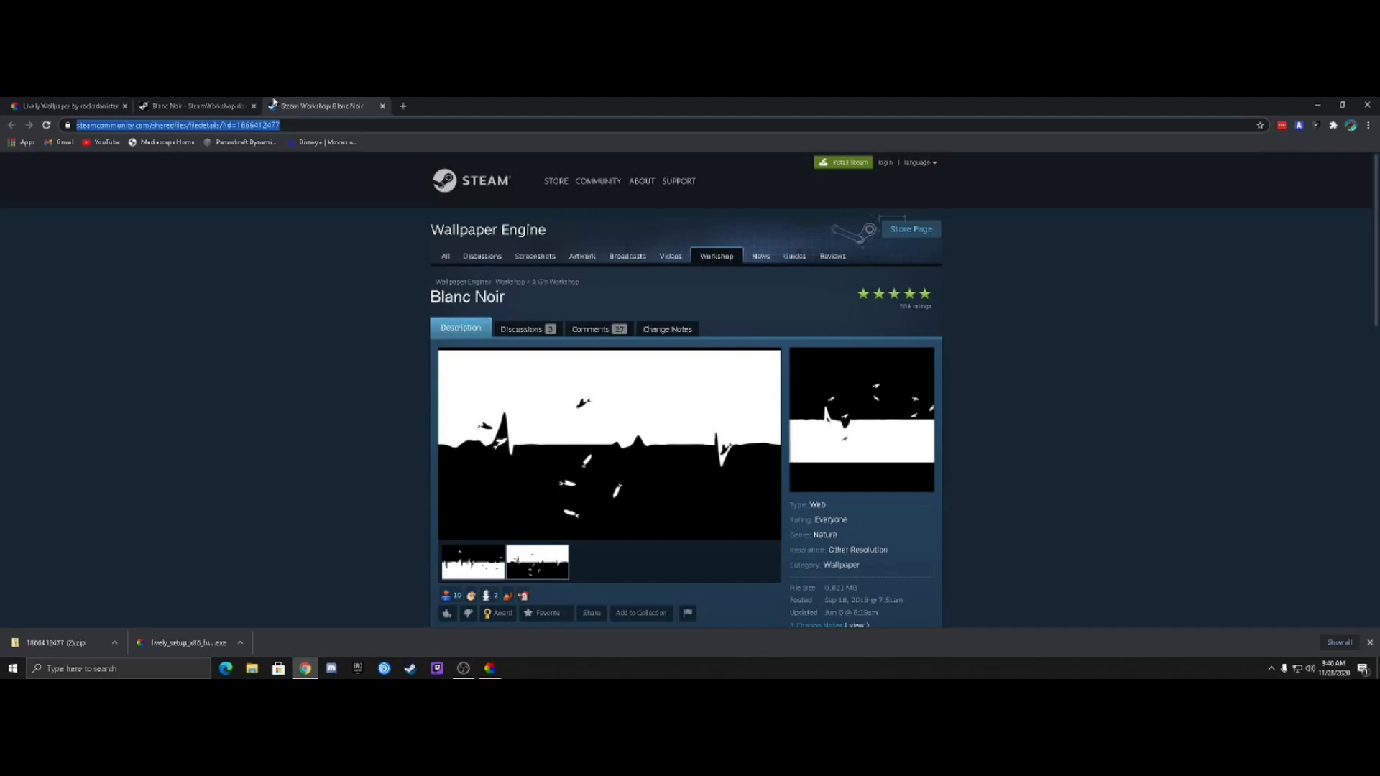
pyautogui.click(186, 101)
pyautogui.click(70, 106)
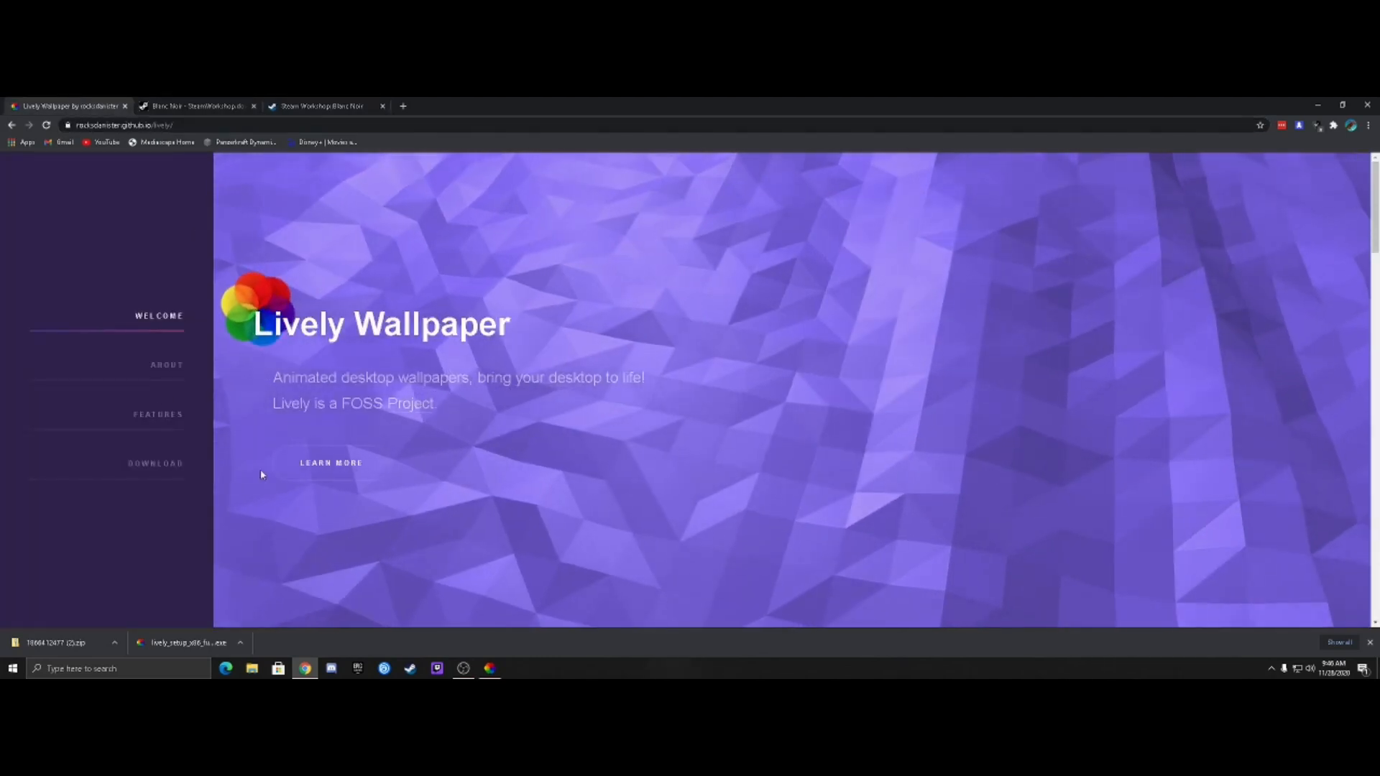
pyautogui.click(169, 364)
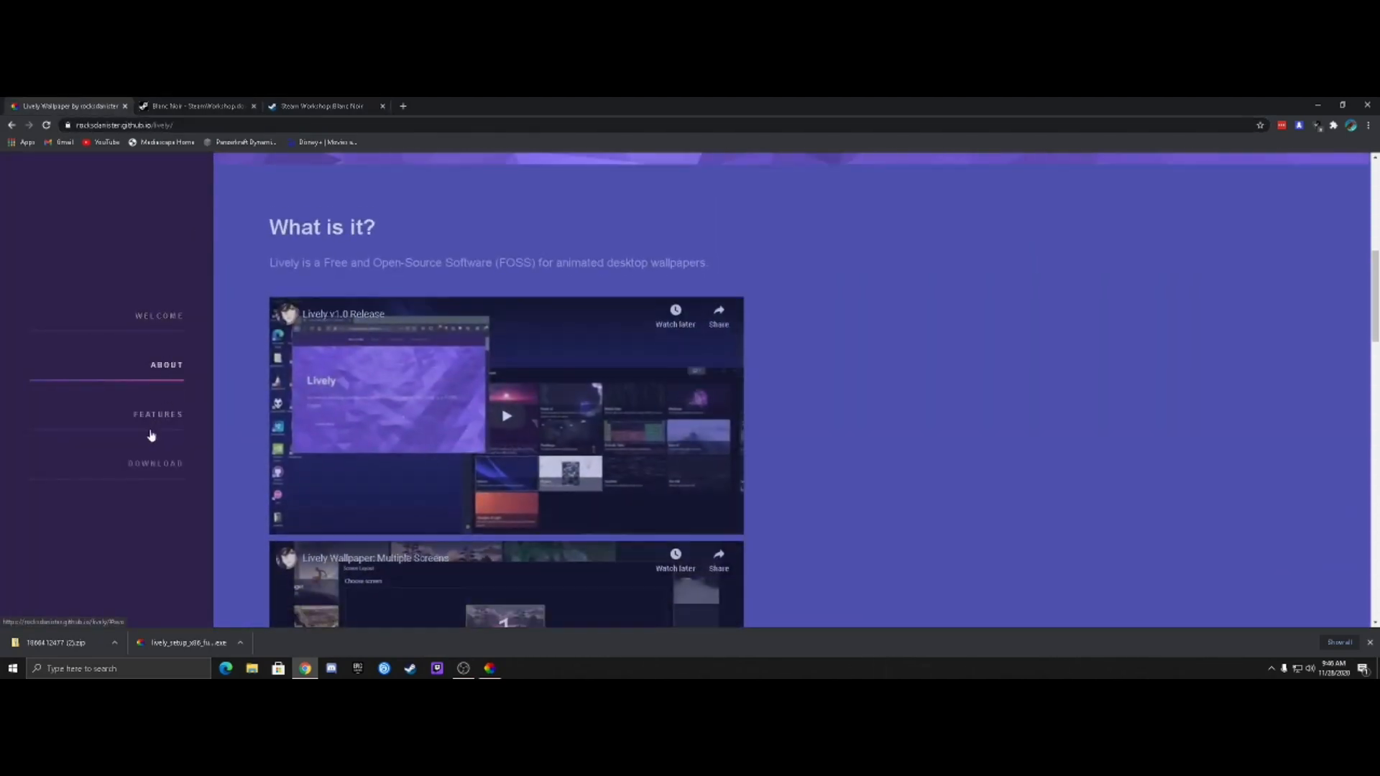
pyautogui.click(151, 428)
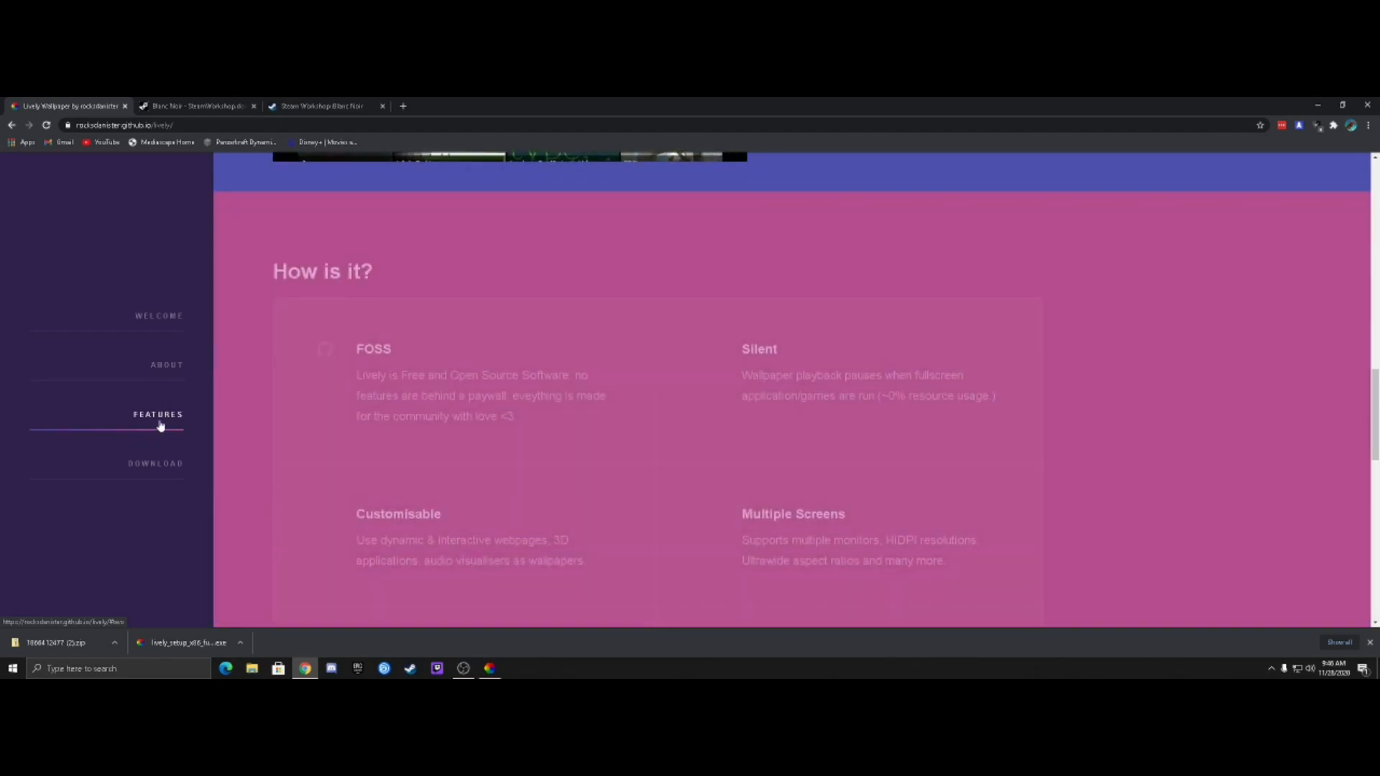
pyautogui.scroll(-8, 204, 431)
pyautogui.scroll(-3, 203, 440)
pyautogui.scroll(3, 204, 441)
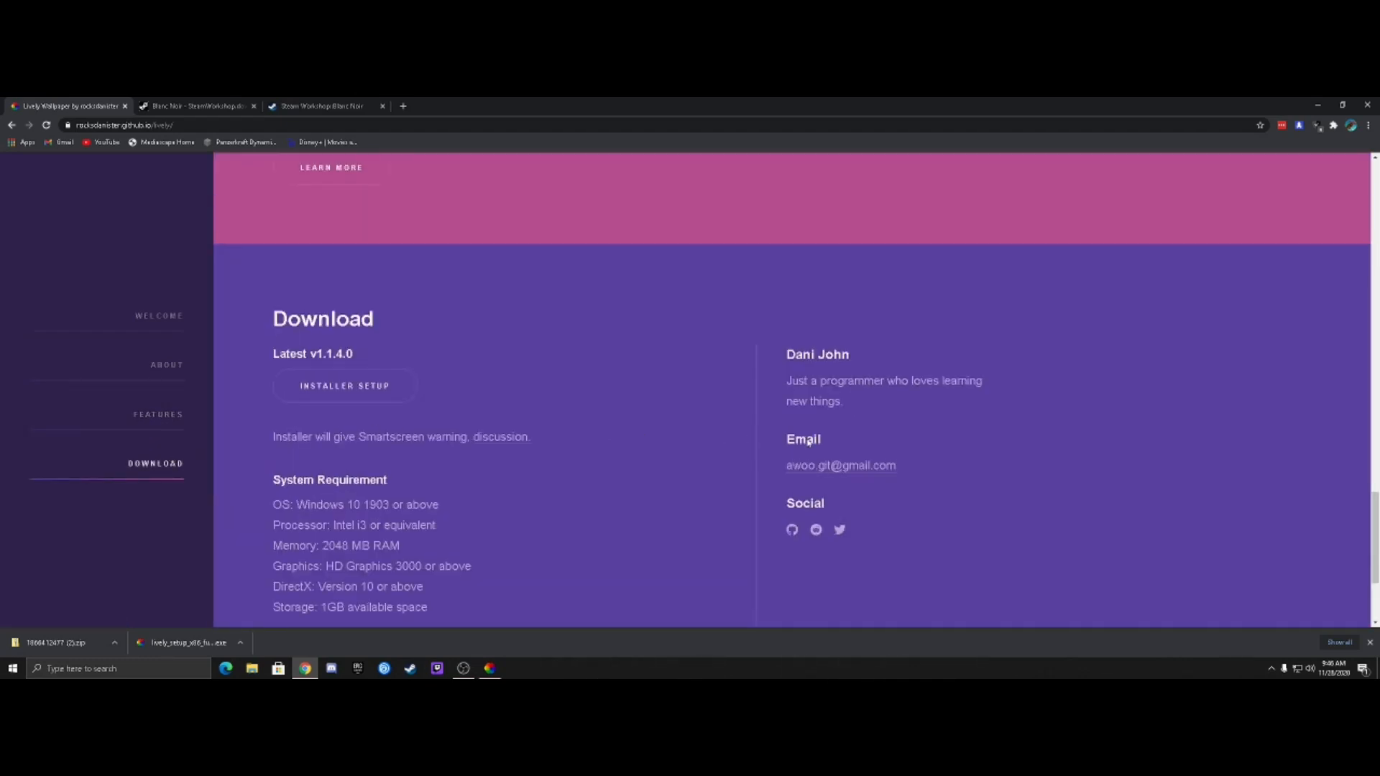
pyautogui.scroll(8, 680, 446)
pyautogui.scroll(5, 175, 361)
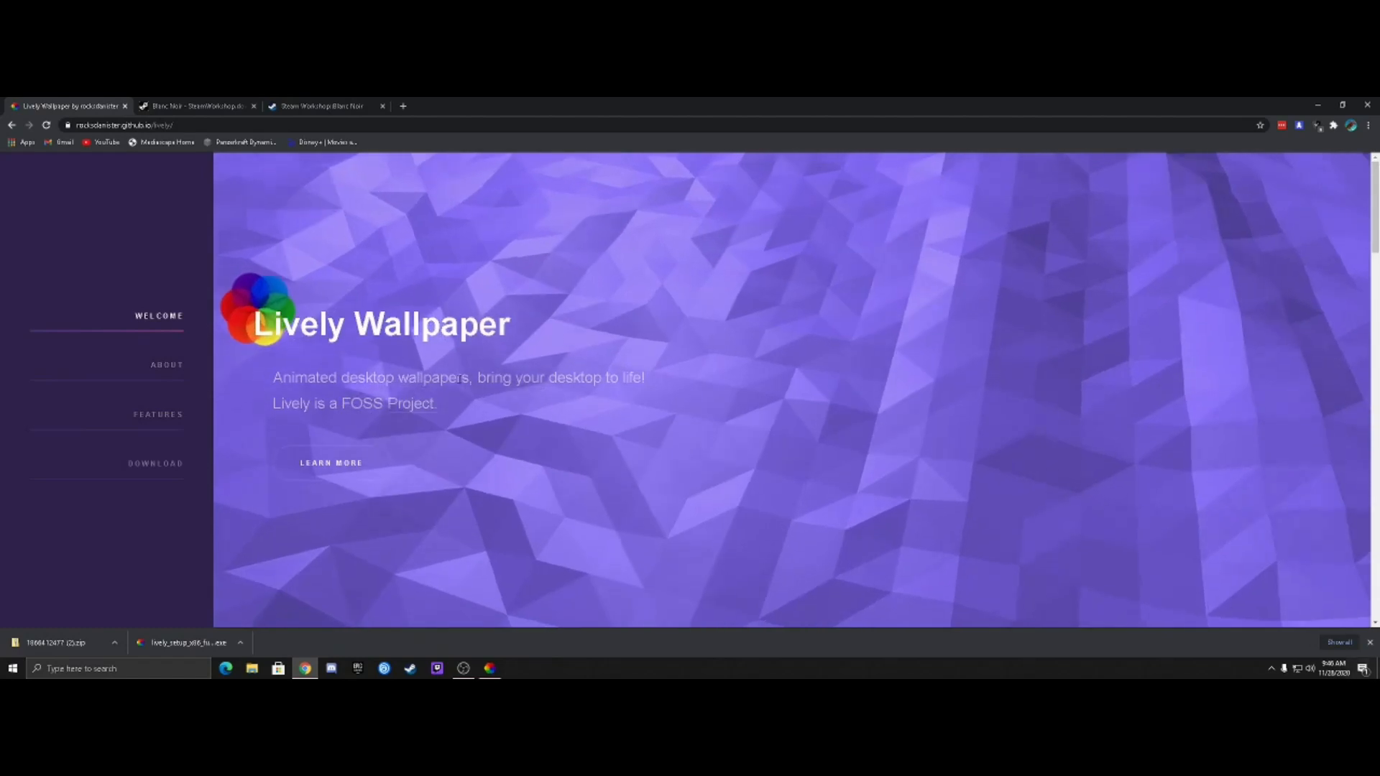
pyautogui.scroll(-3, 656, 338)
pyautogui.scroll(-3, 967, 368)
pyautogui.scroll(-3, 967, 376)
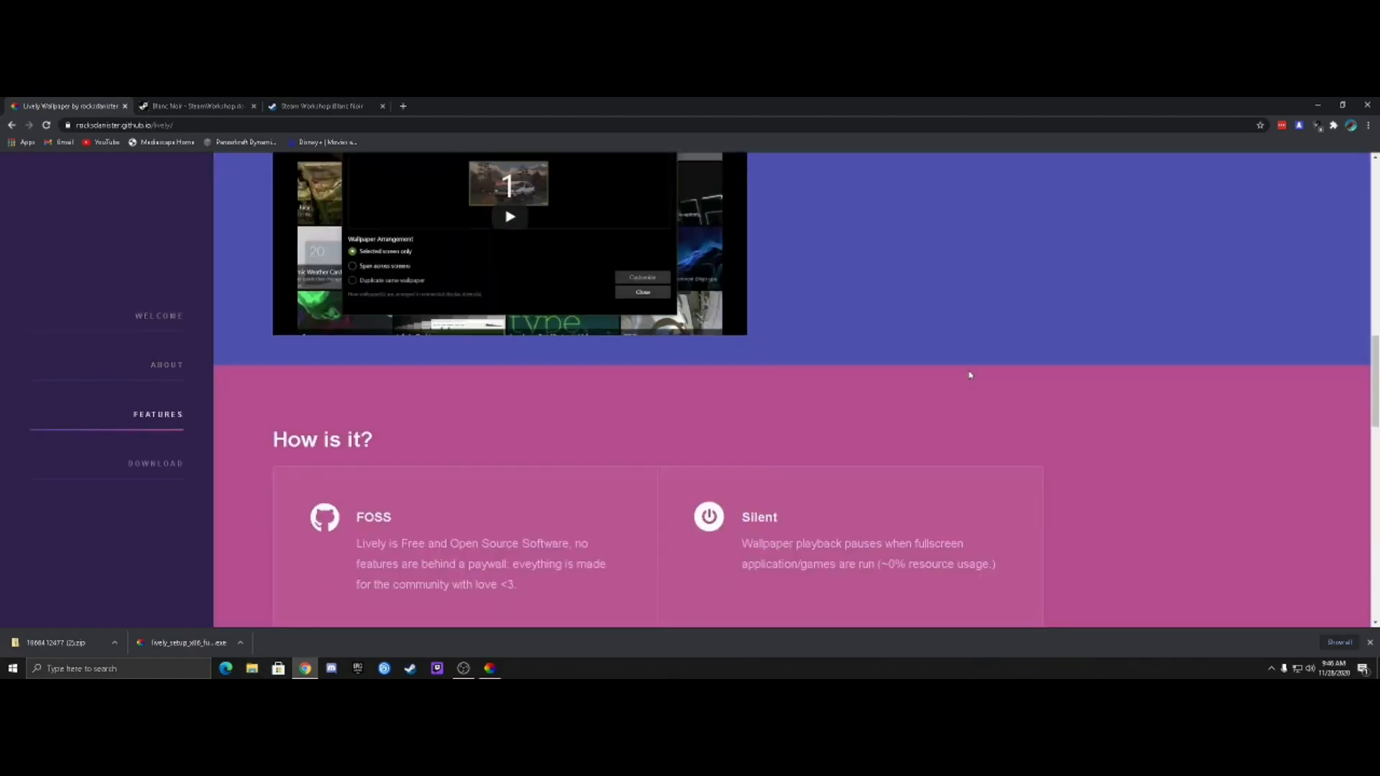
pyautogui.scroll(-3, 978, 381)
pyautogui.scroll(-2, 978, 381)
pyautogui.scroll(6, 977, 380)
pyautogui.scroll(-3, 977, 370)
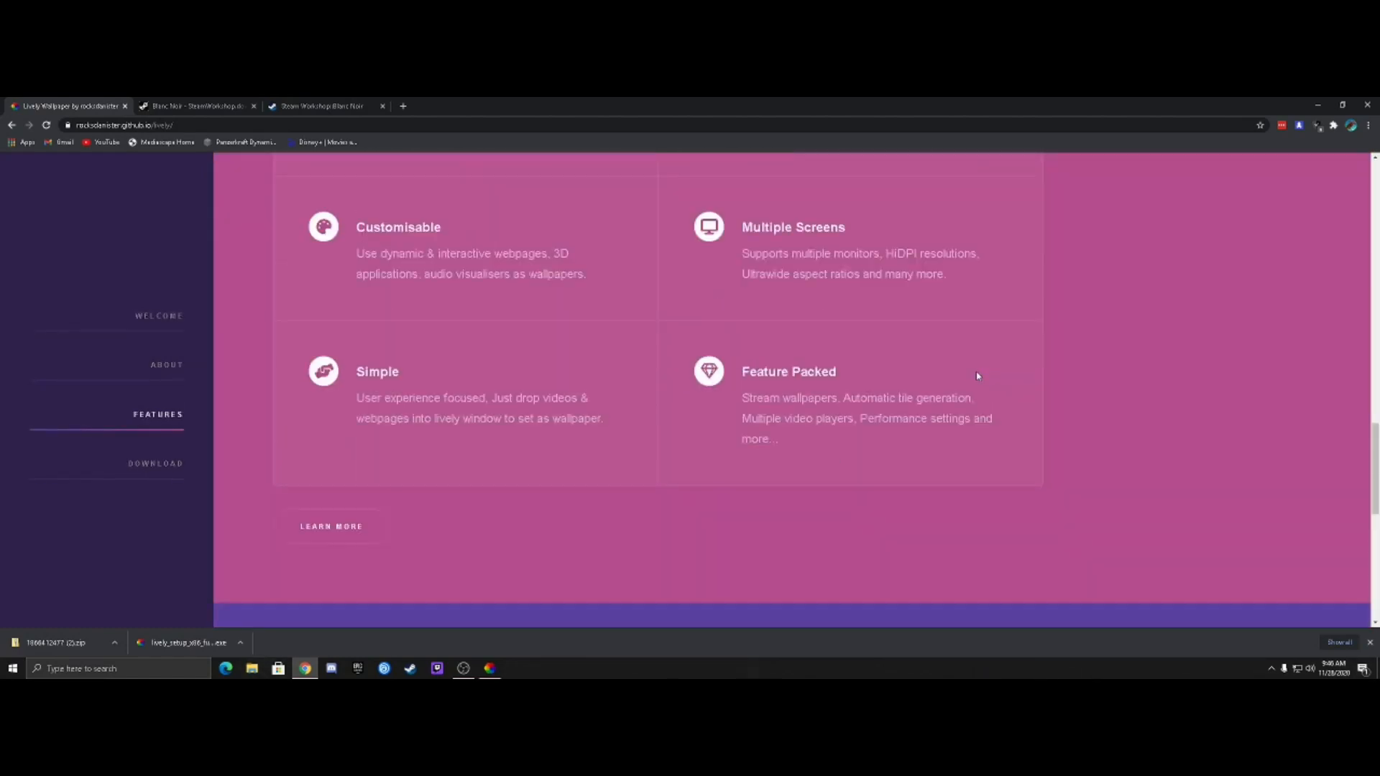
pyautogui.scroll(2, 976, 381)
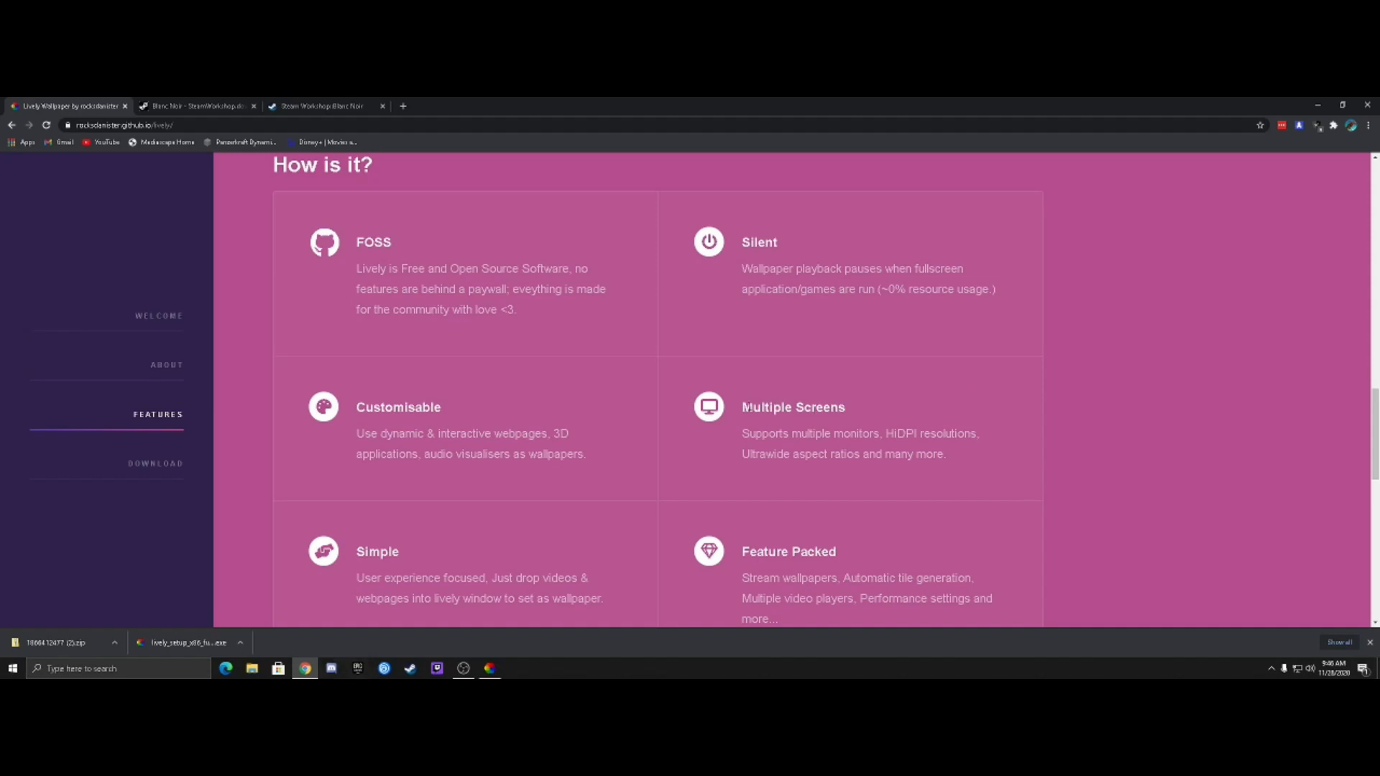
pyautogui.scroll(10, 280, 446)
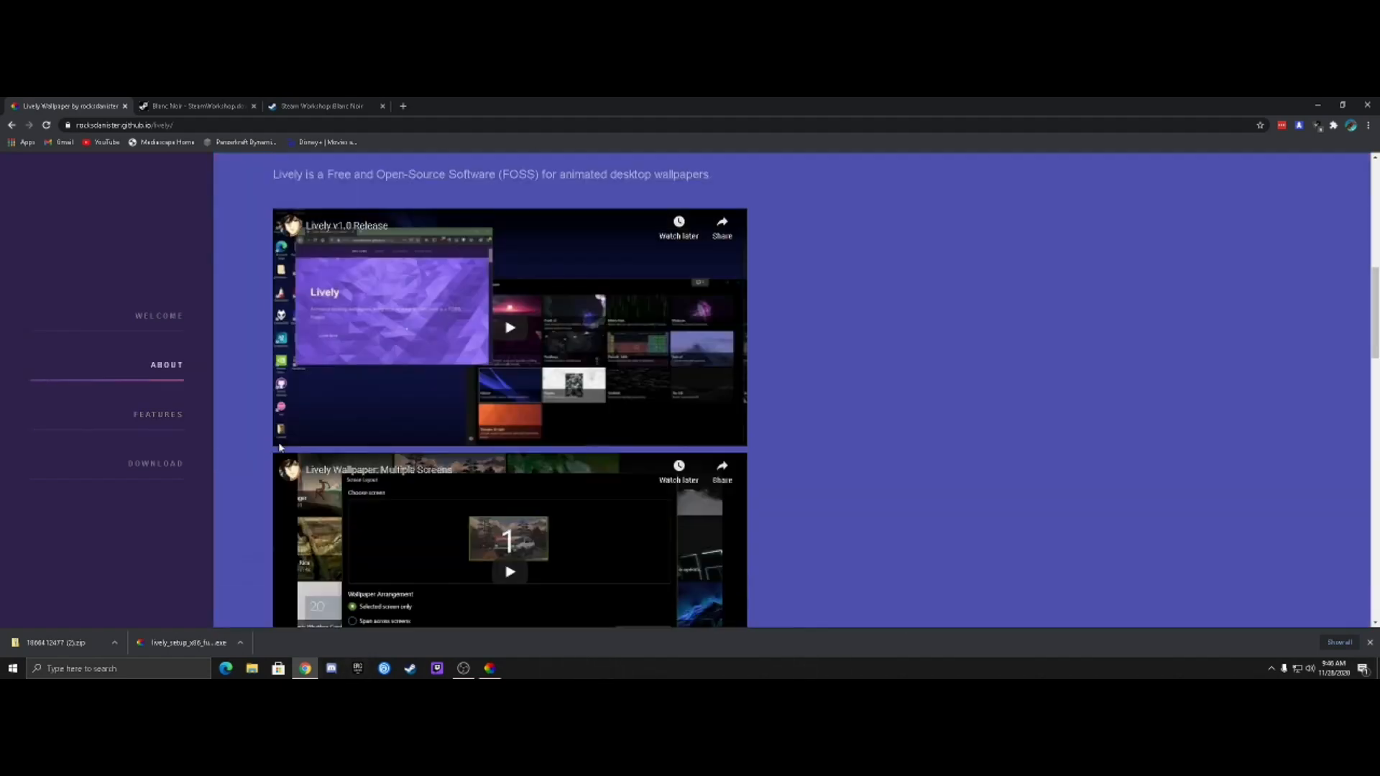
pyautogui.scroll(-5, 856, 475)
pyautogui.scroll(-5, 856, 475)
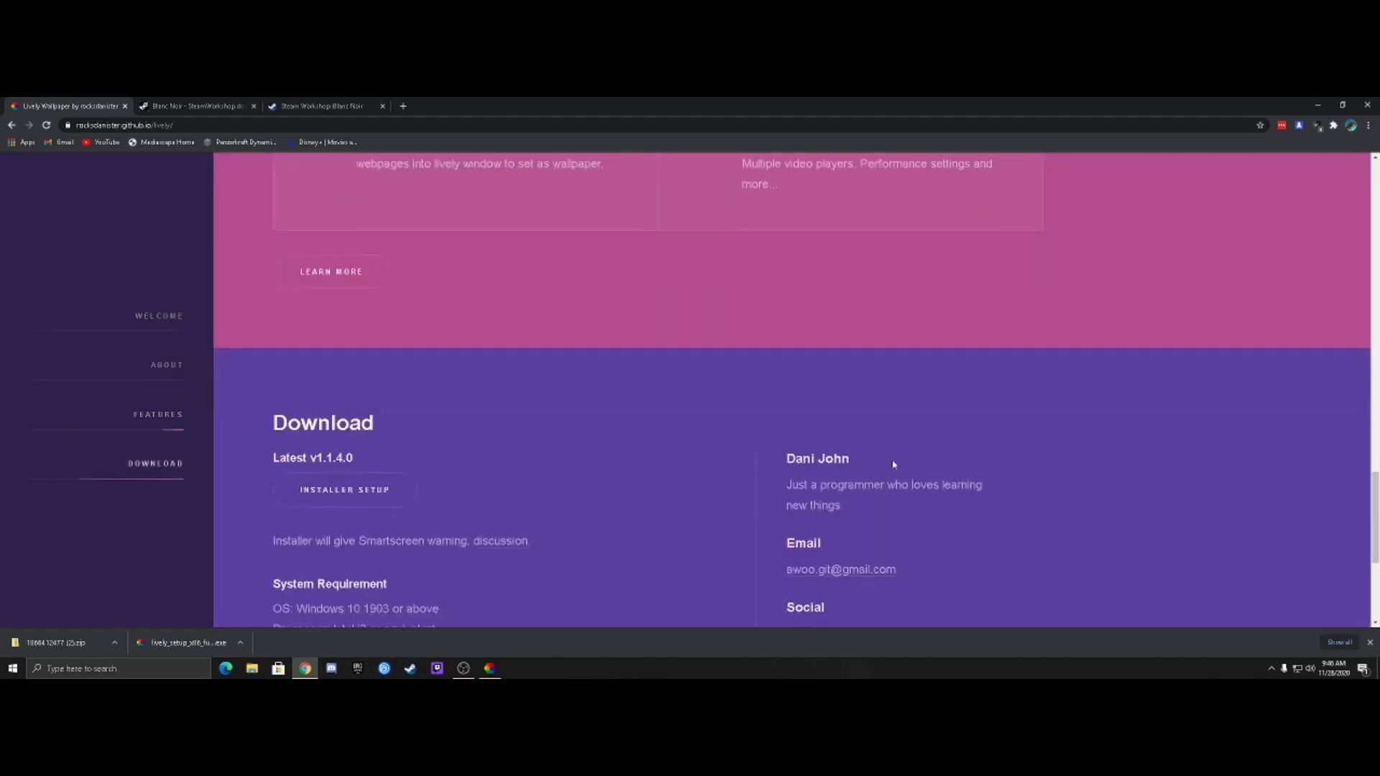
pyautogui.scroll(-3, 893, 463)
pyautogui.scroll(3, 902, 452)
pyautogui.scroll(5, 869, 456)
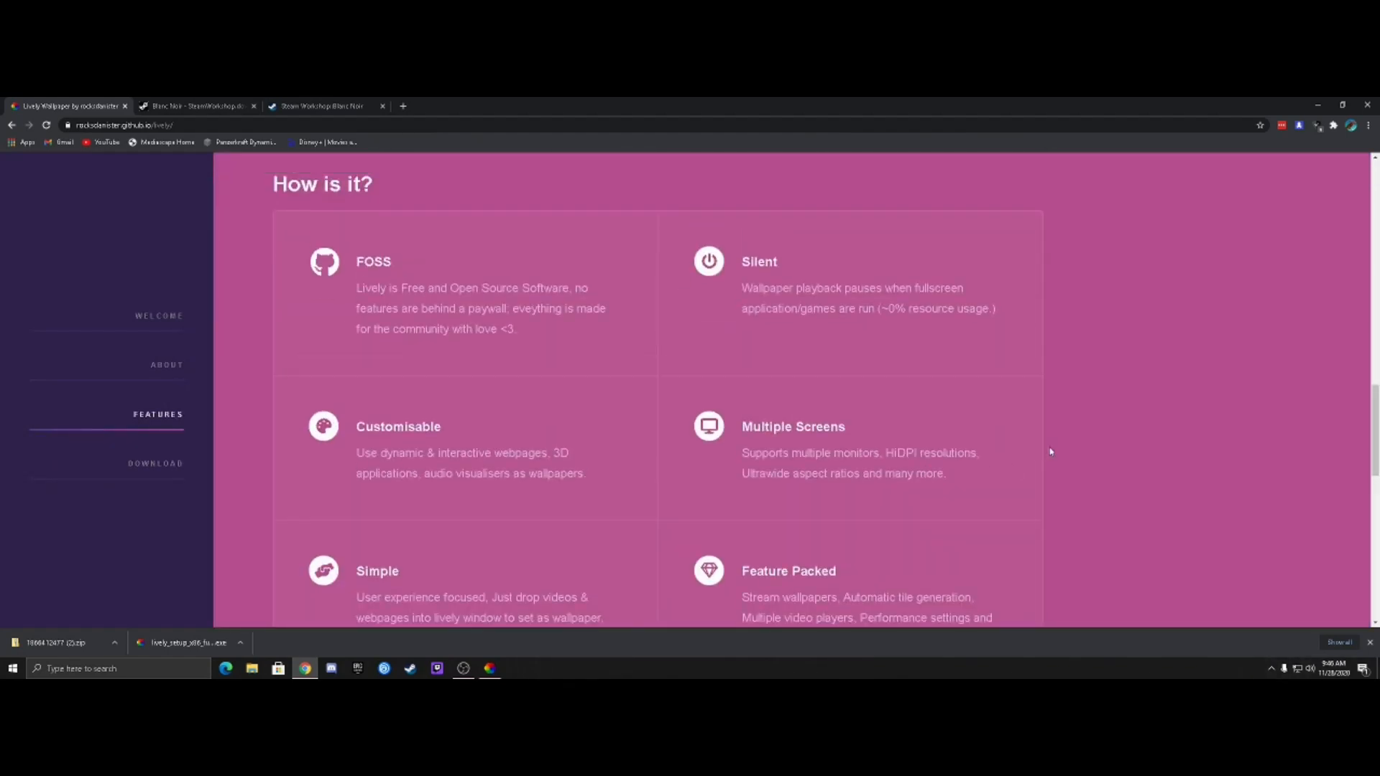
pyautogui.scroll(5, 1045, 453)
pyautogui.scroll(4, 1046, 453)
pyautogui.scroll(5, 962, 456)
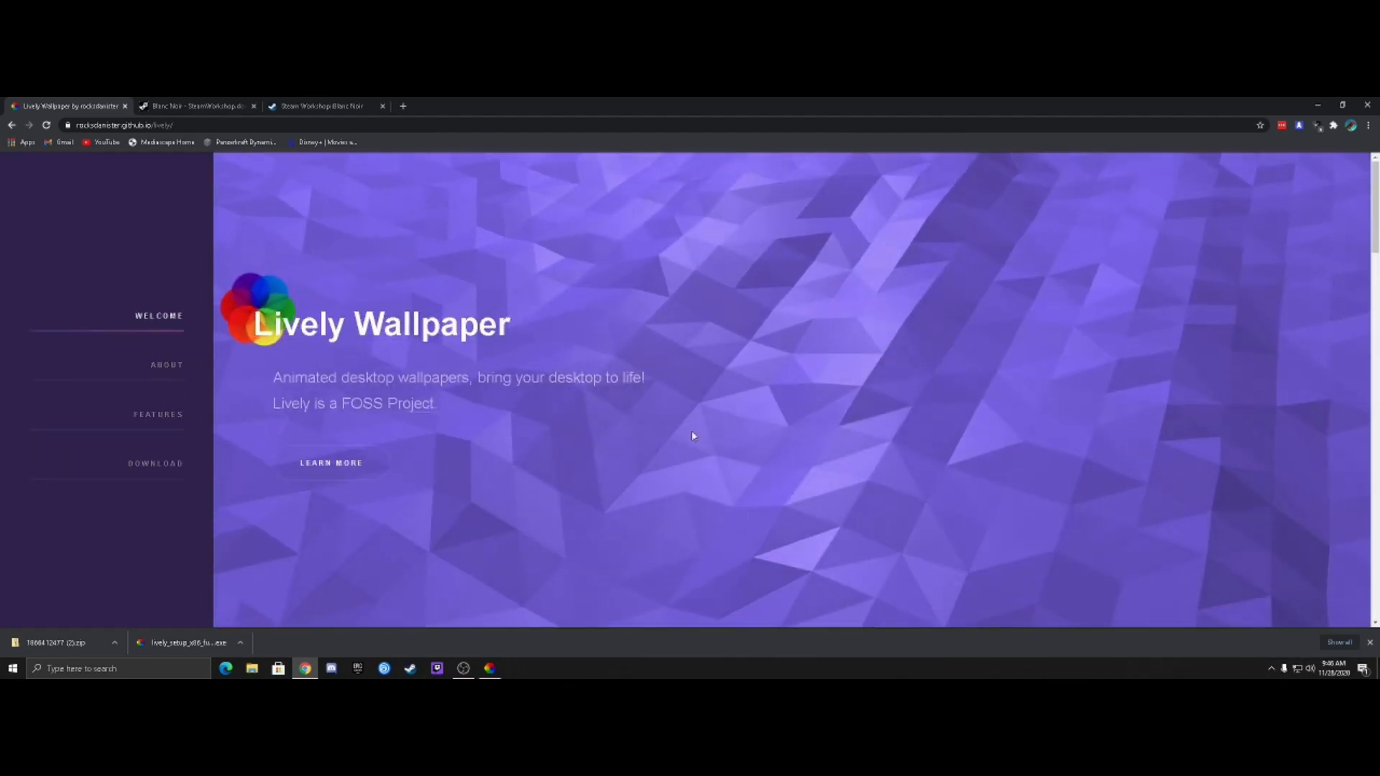
pyautogui.click(1367, 644)
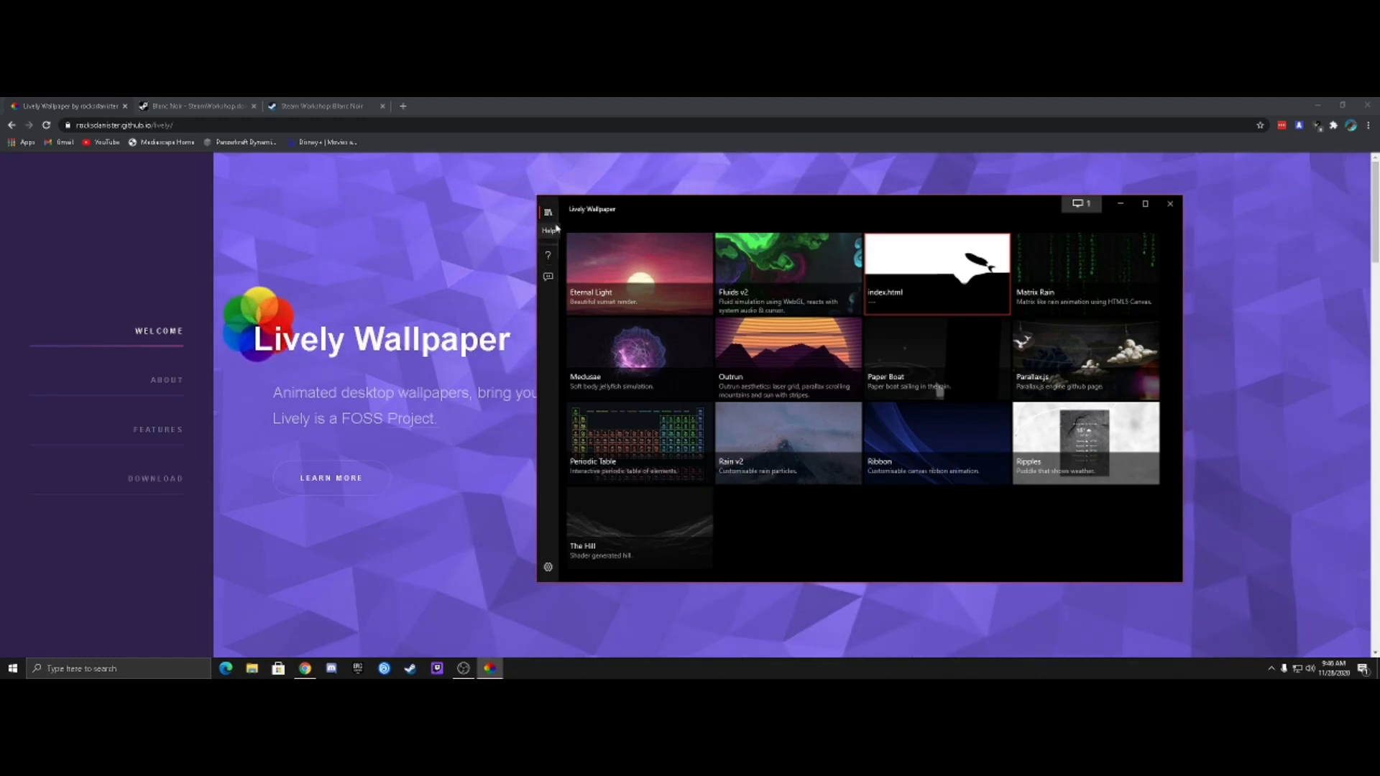
# - Glance at Lively's settings and add-wallpaper pages, return to the library, and close the app
pyautogui.click(548, 569)
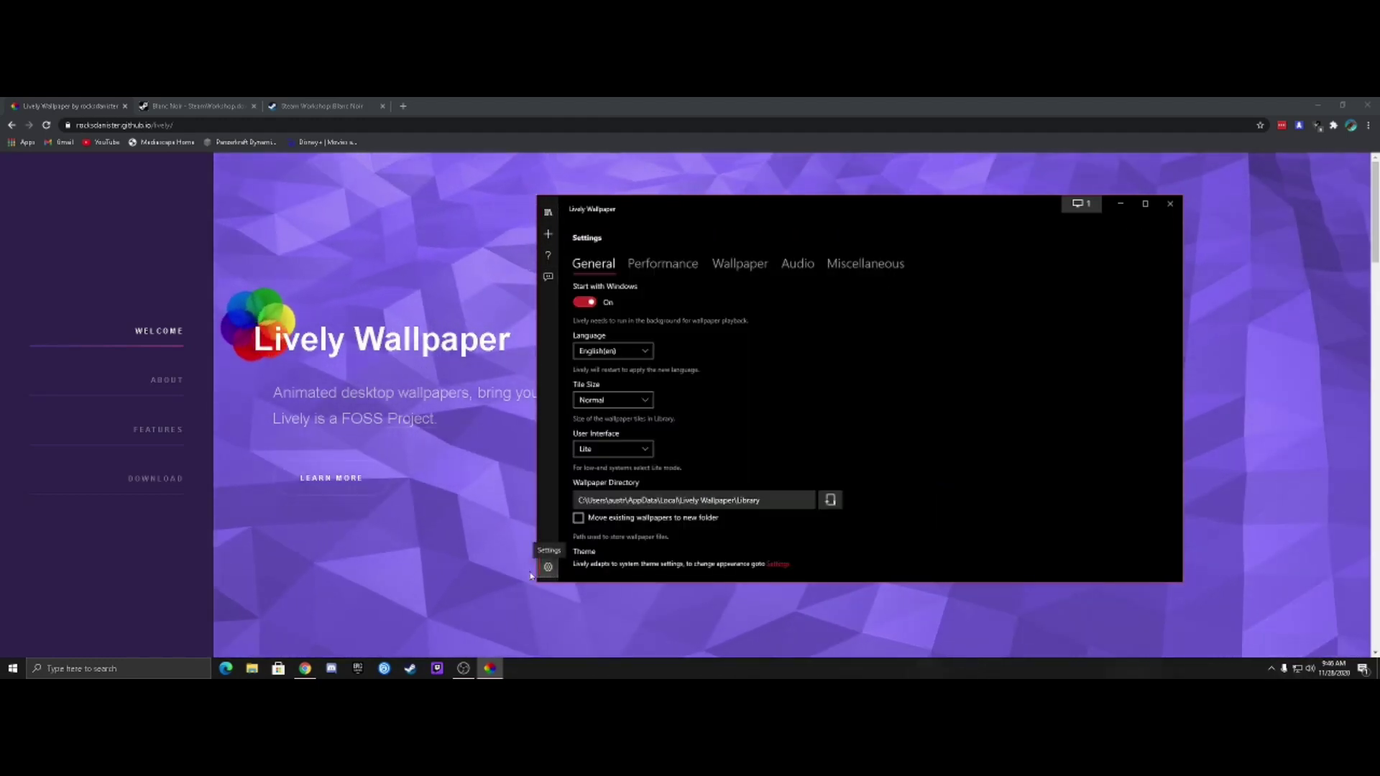
pyautogui.click(548, 234)
pyautogui.click(549, 214)
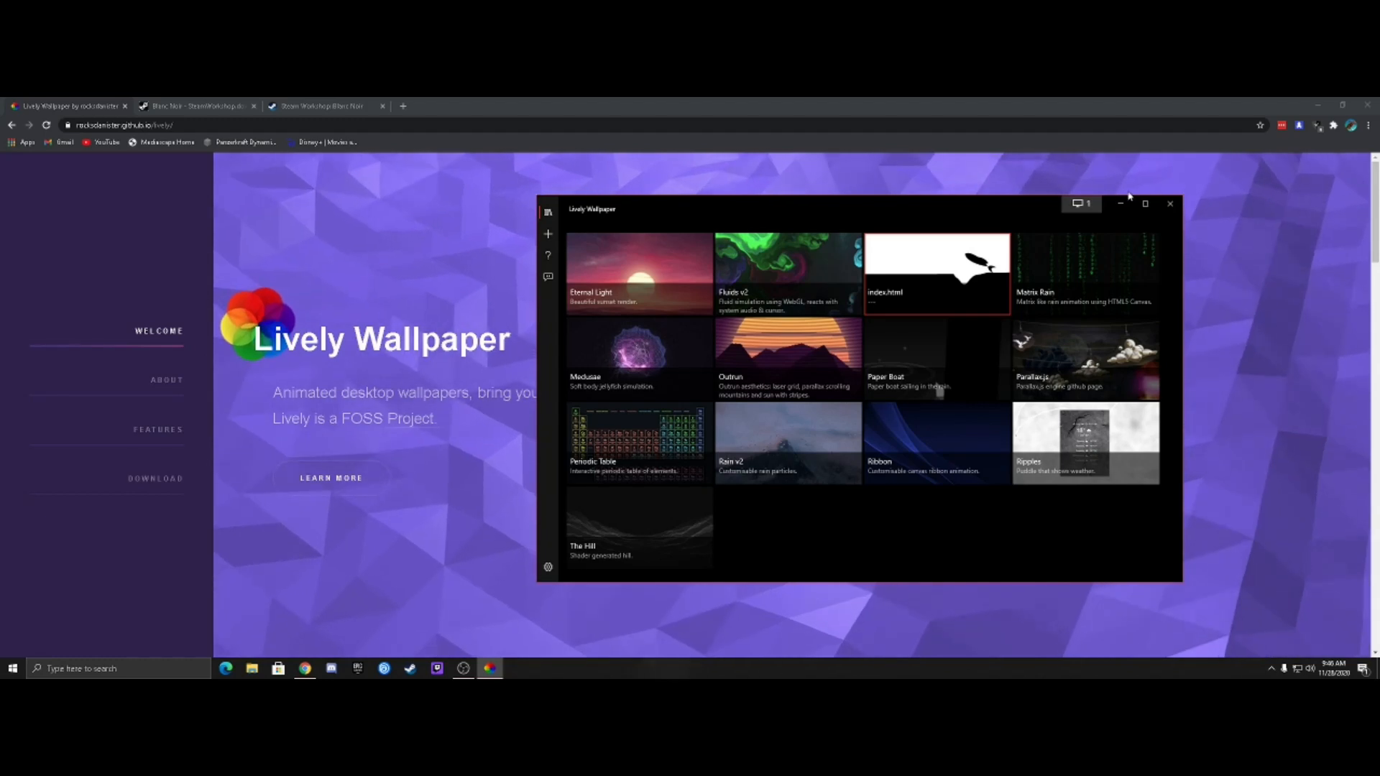
pyautogui.click(1168, 206)
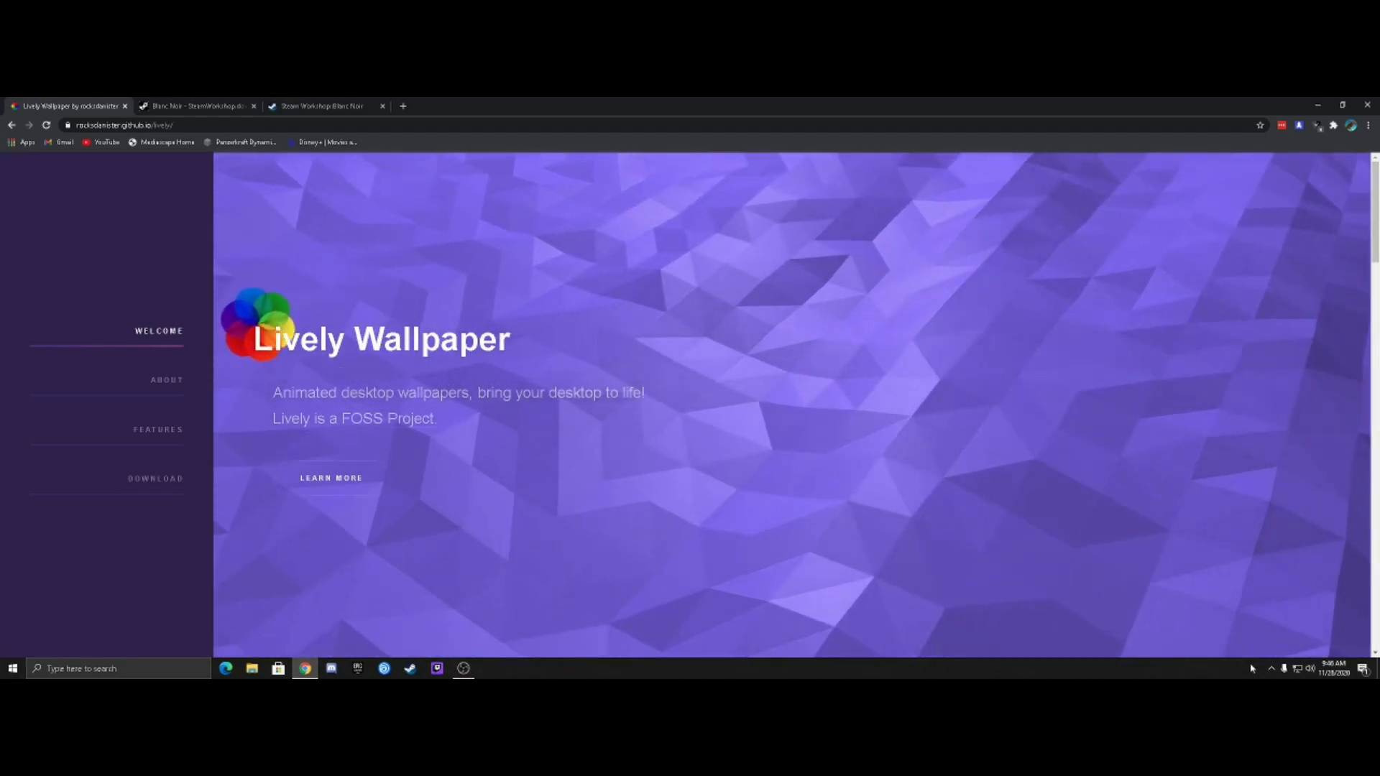
# - Reopen the Lively Wallpaper window from the system tray and go to the Add Wallpaper page
pyautogui.click(1273, 669)
pyautogui.rightClick(1271, 646)
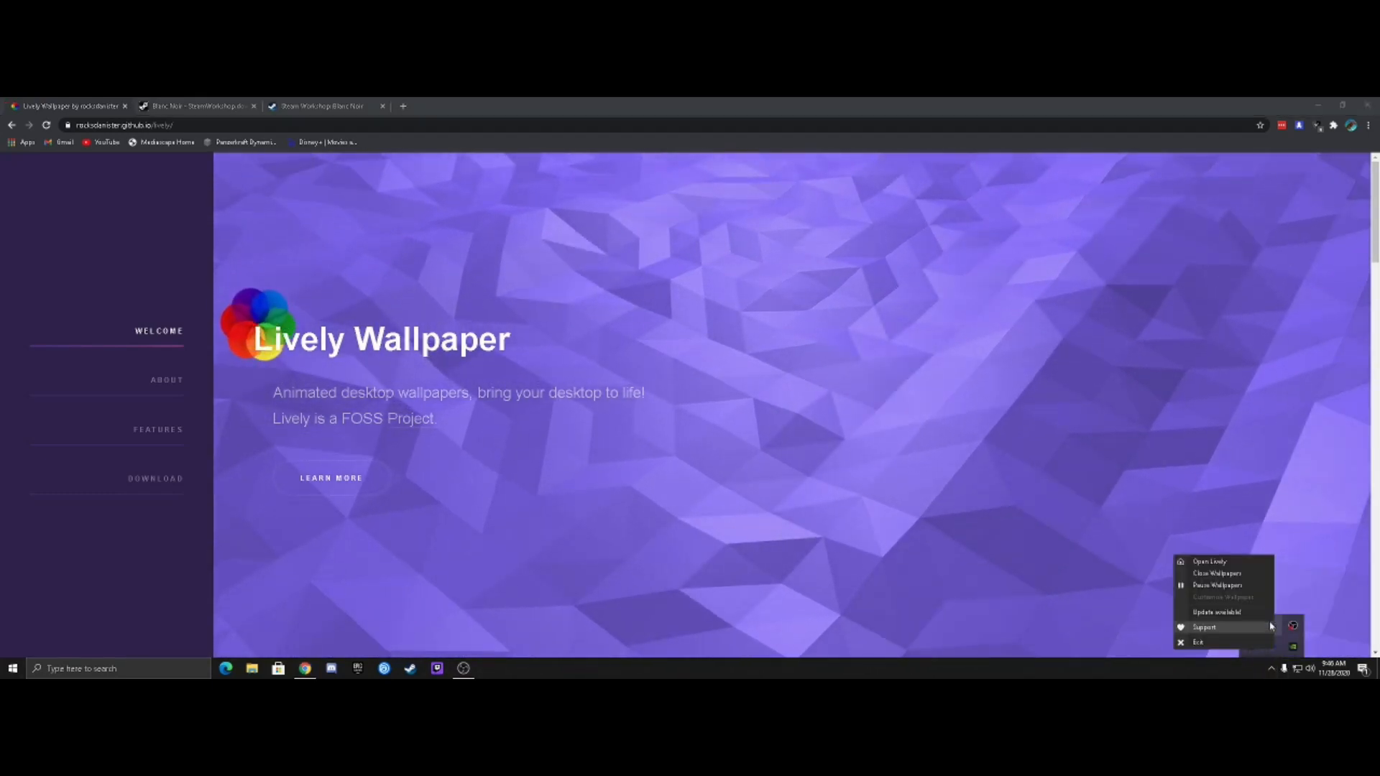
pyautogui.click(1197, 557)
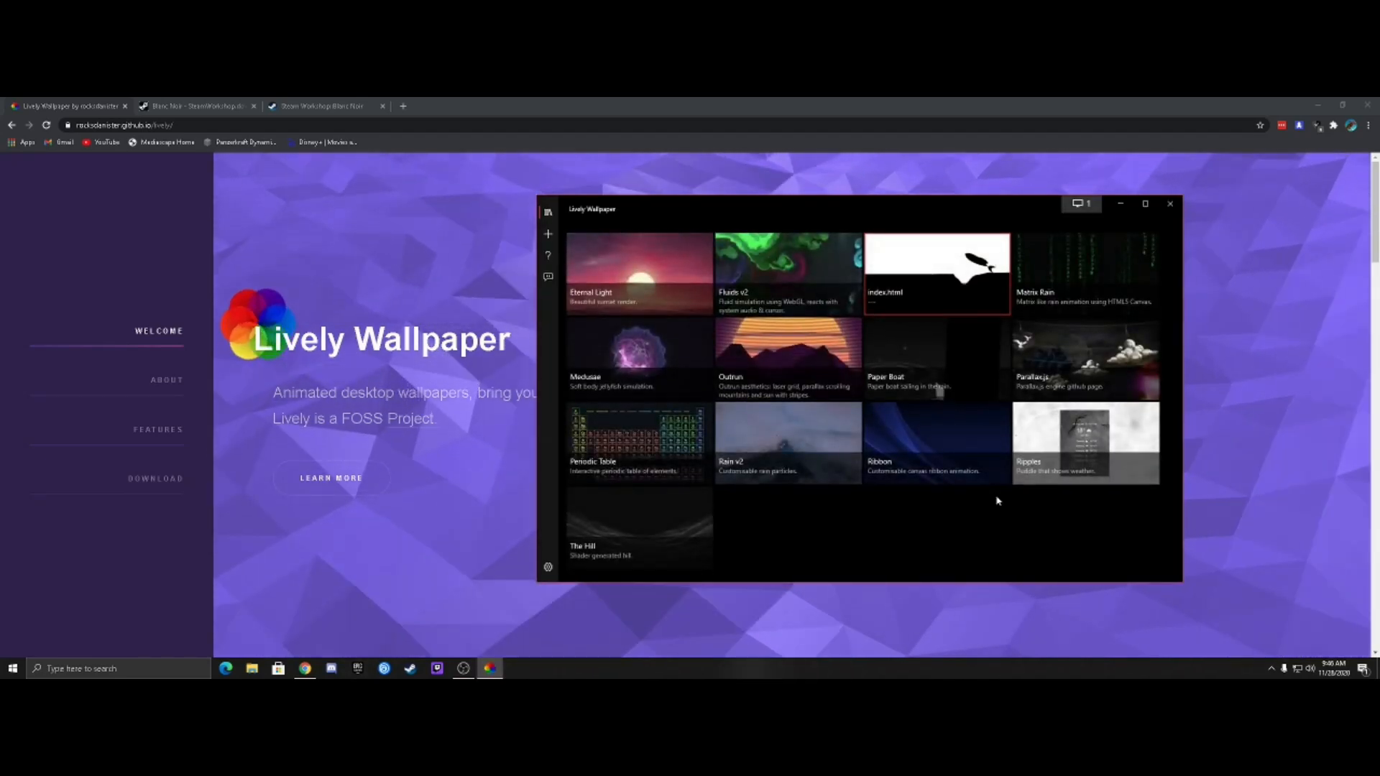
pyautogui.click(547, 233)
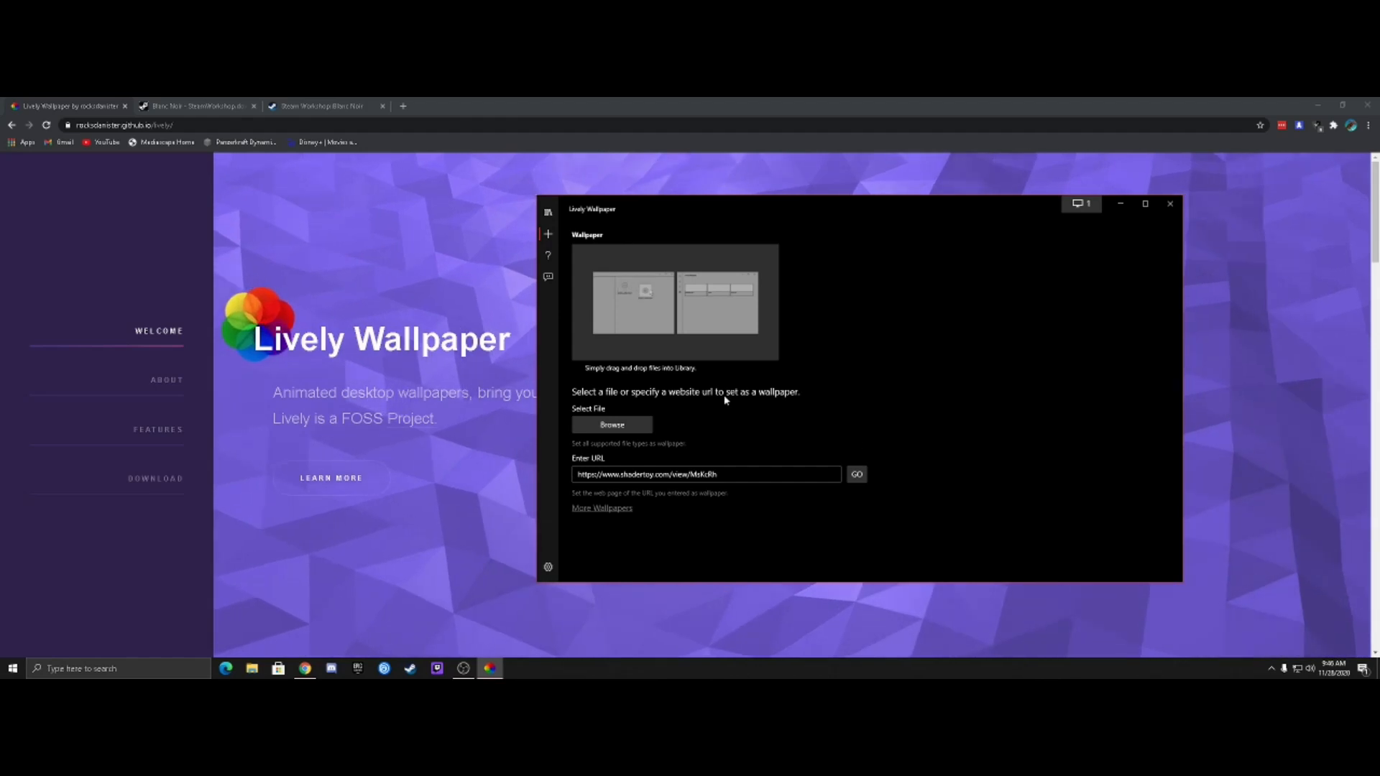
# - Visit Lively's Help page, briefly view the Reddit community link, and return to Lively
pyautogui.click(550, 255)
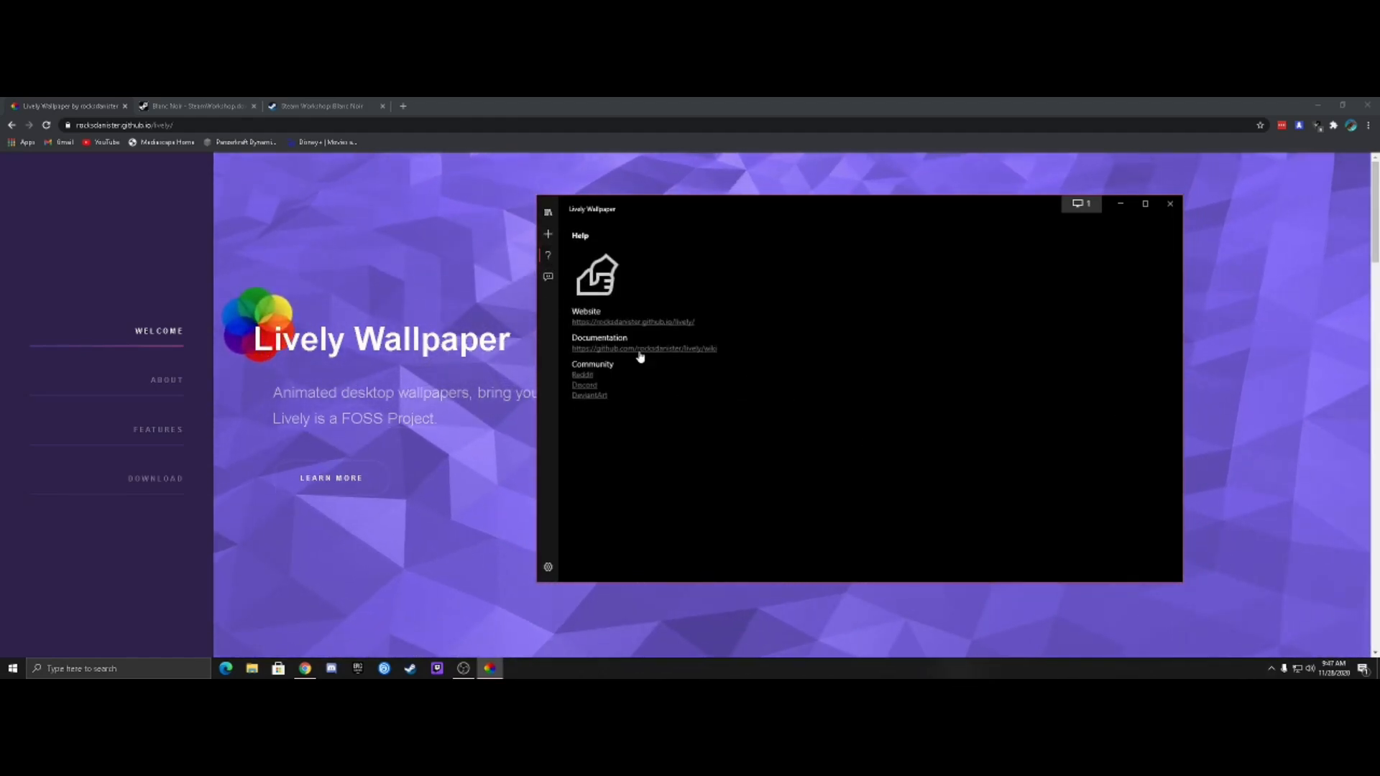
pyautogui.click(582, 375)
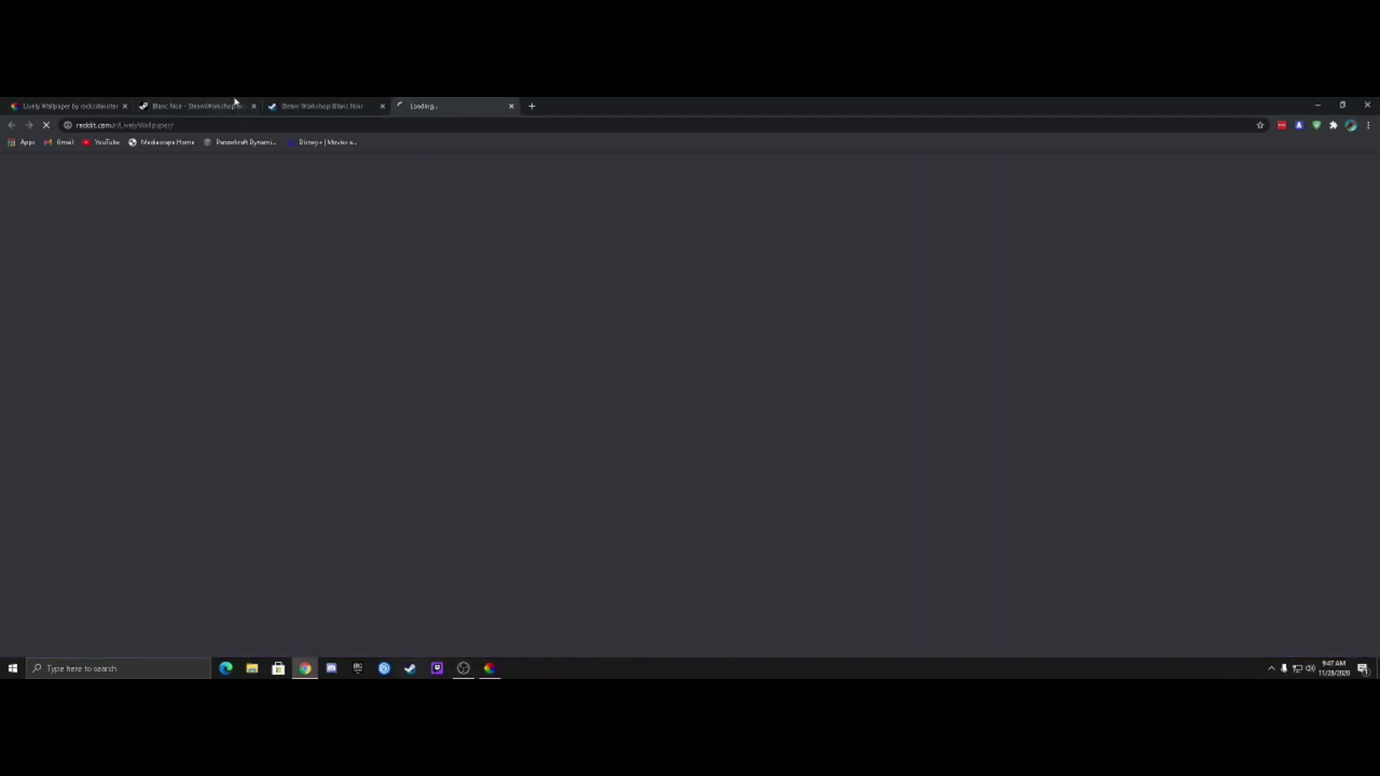
pyautogui.click(511, 105)
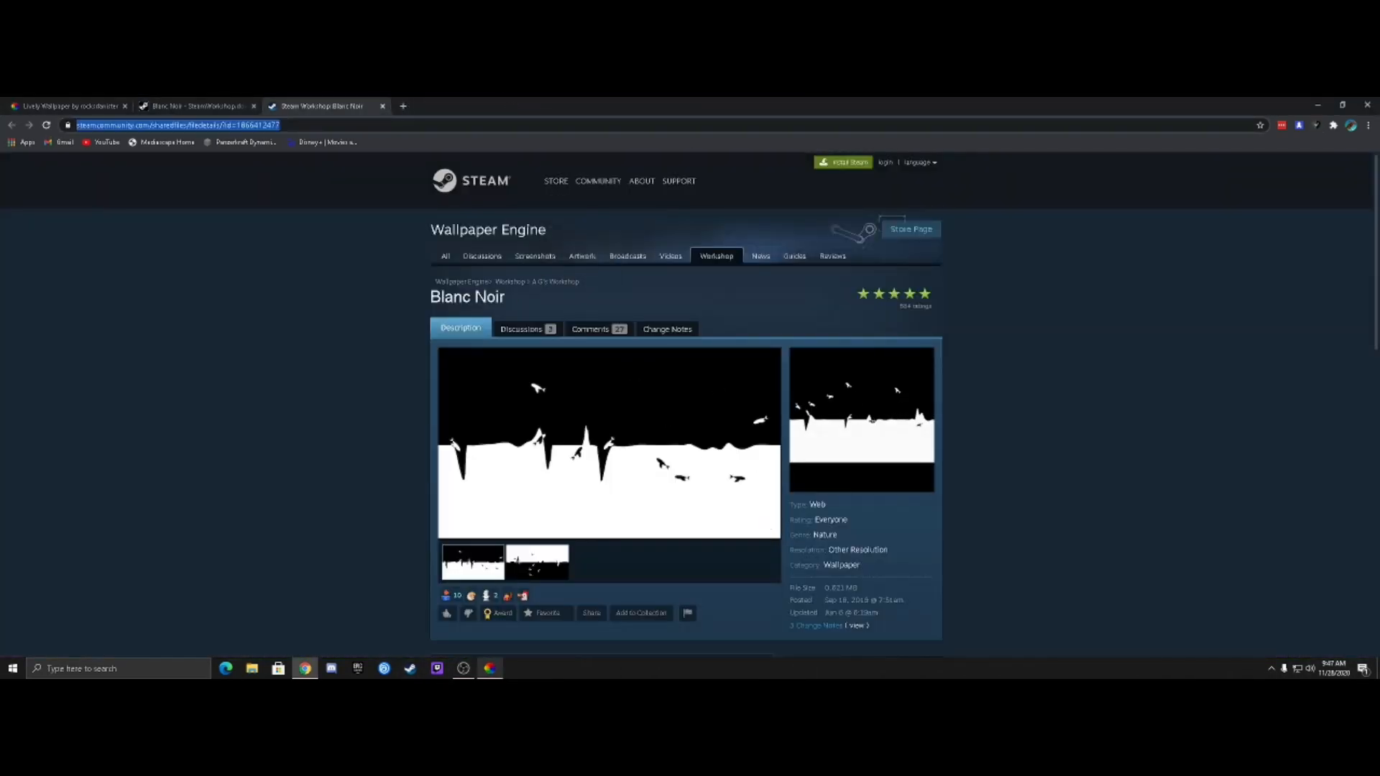
pyautogui.click(490, 668)
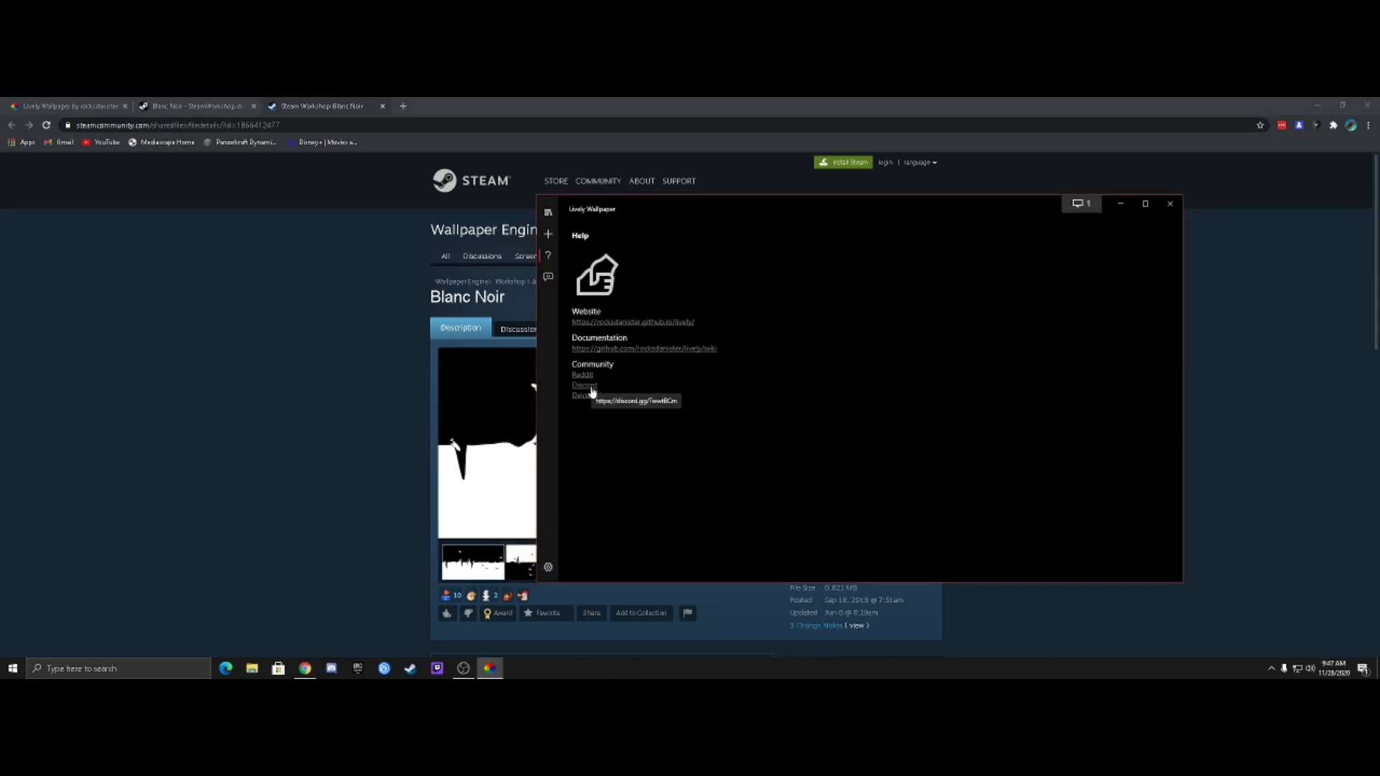